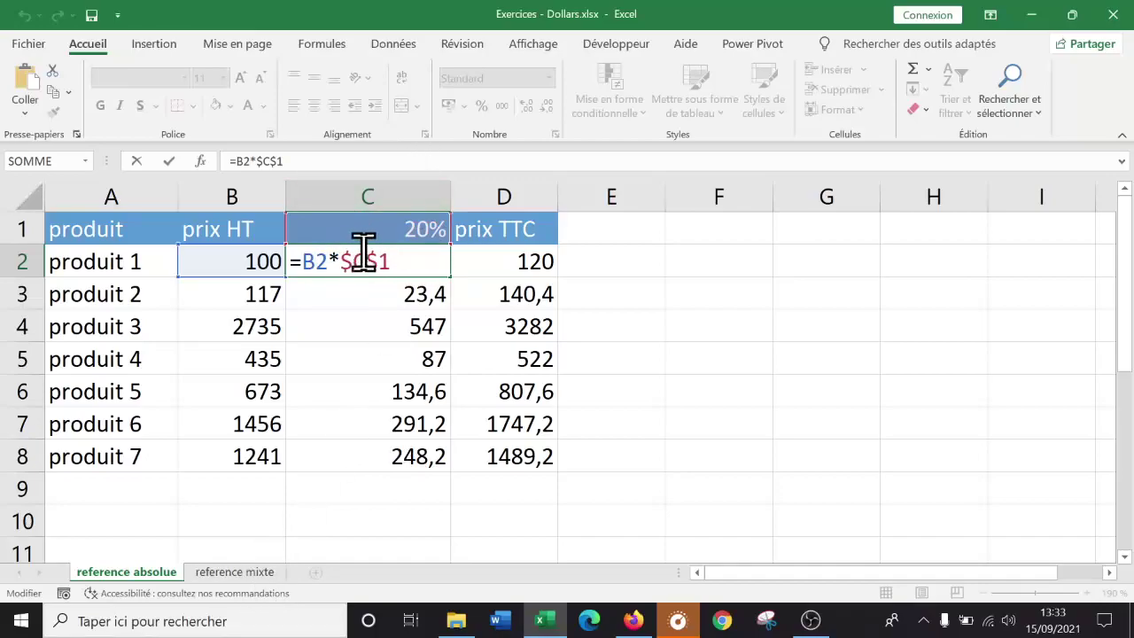
- On the "reference mixte" sheet, increase the height of all rows so the cells are roughly square
click(250, 574)
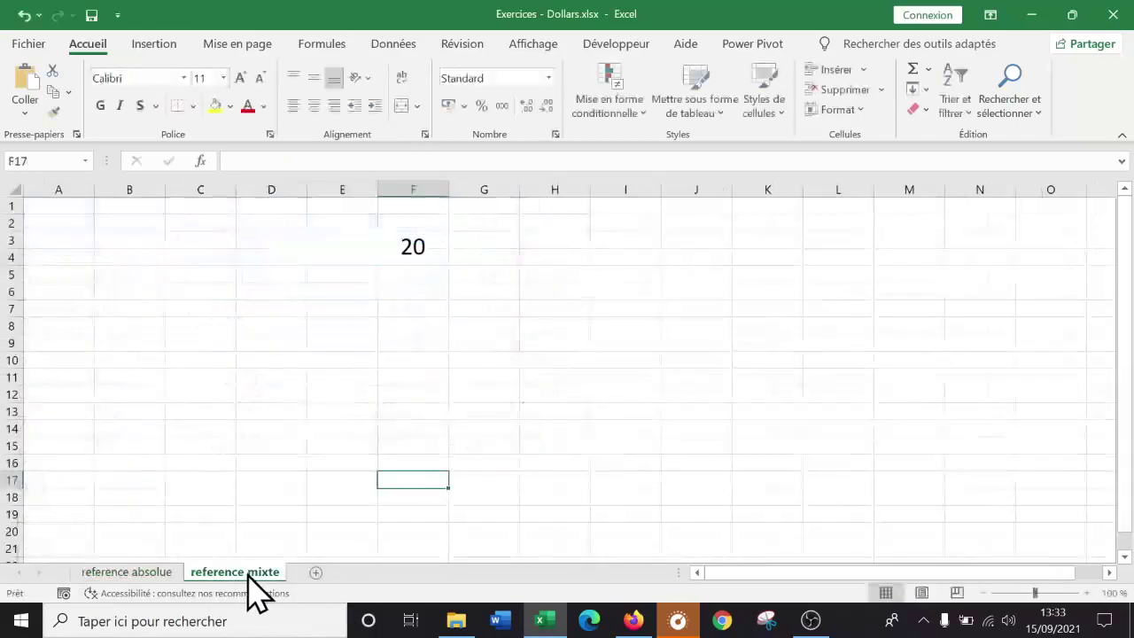
click(16, 188)
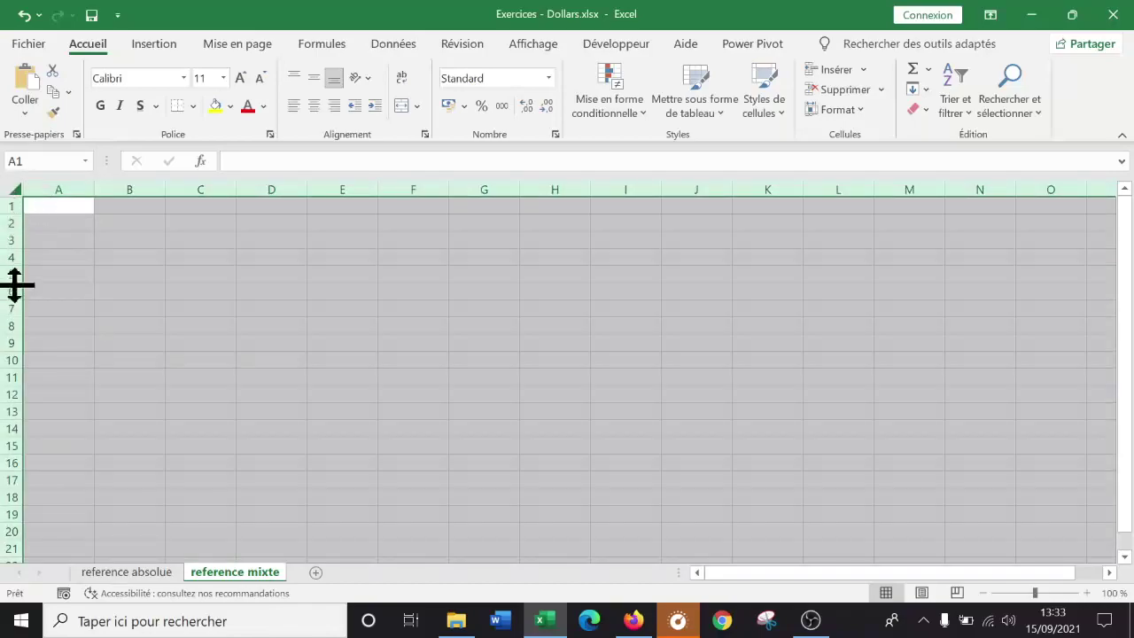
drag(15, 285, 17, 315)
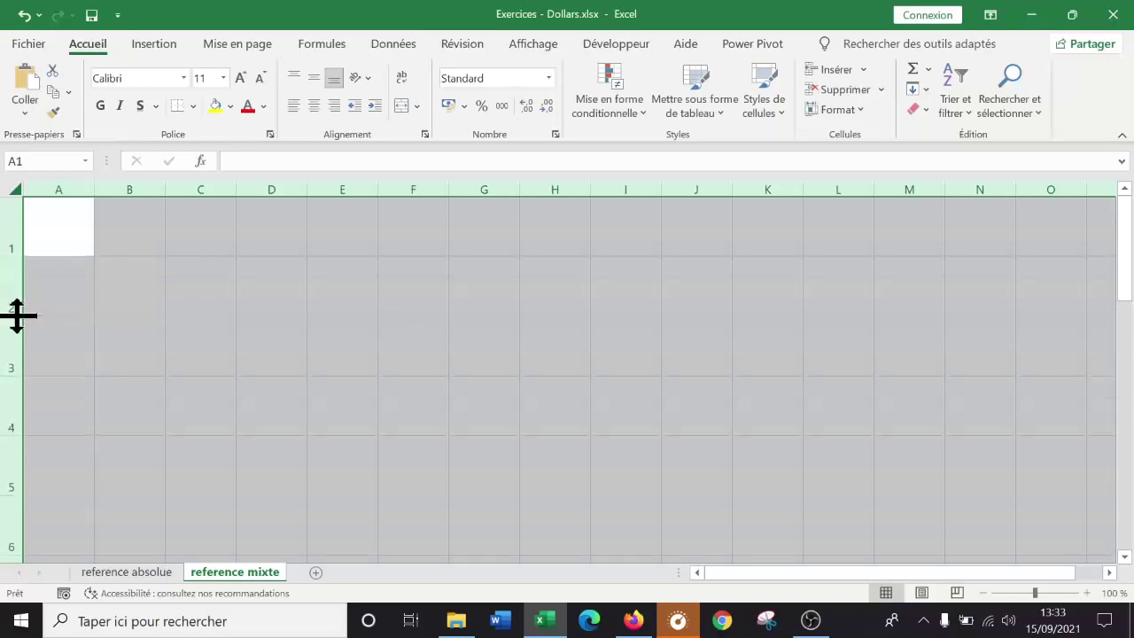
- Center the contents of all cells vertically and horizontally, and make every row slightly taller
click(316, 78)
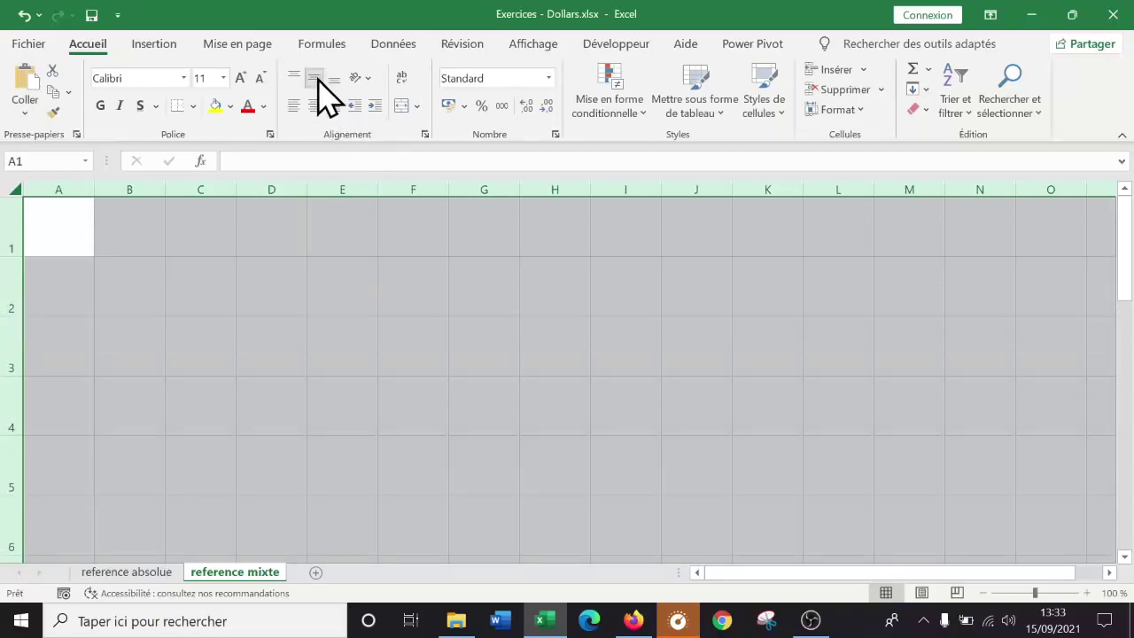
click(312, 108)
drag(18, 254, 17, 257)
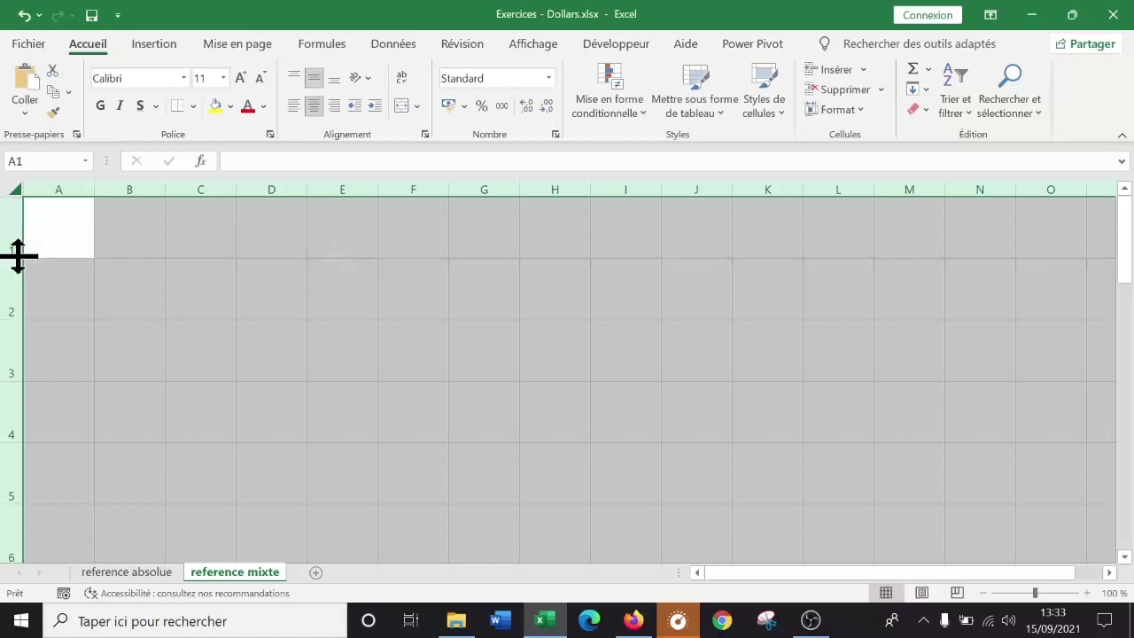
click(215, 285)
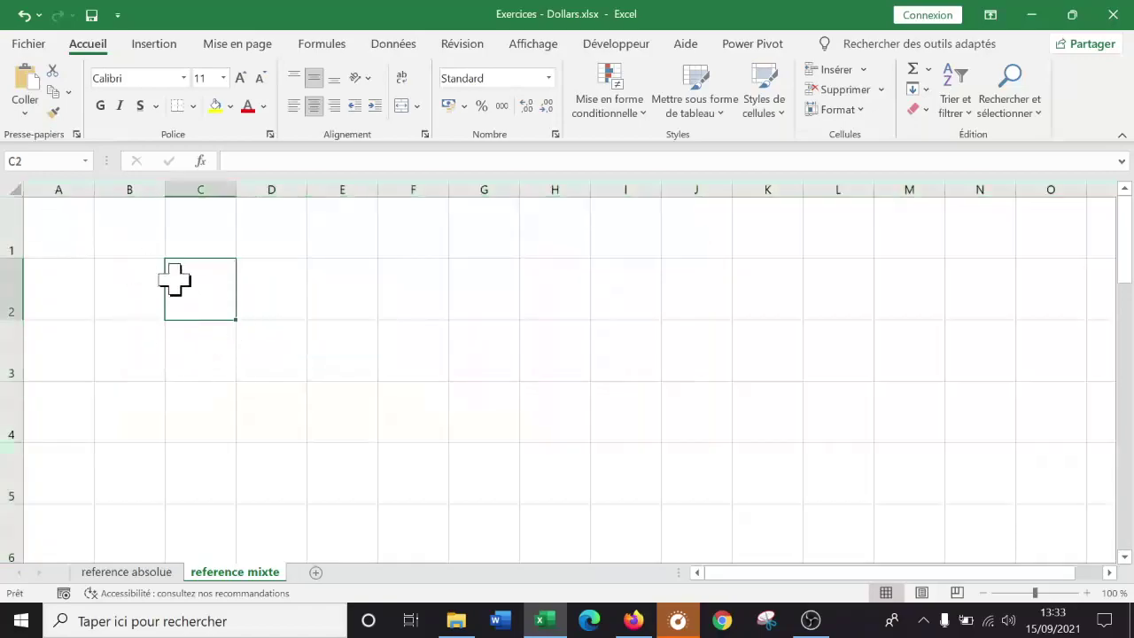
- Enter 0 in A1 and 1 in B1, and extend the series across row 1 to J1, up to 9
click(58, 211)
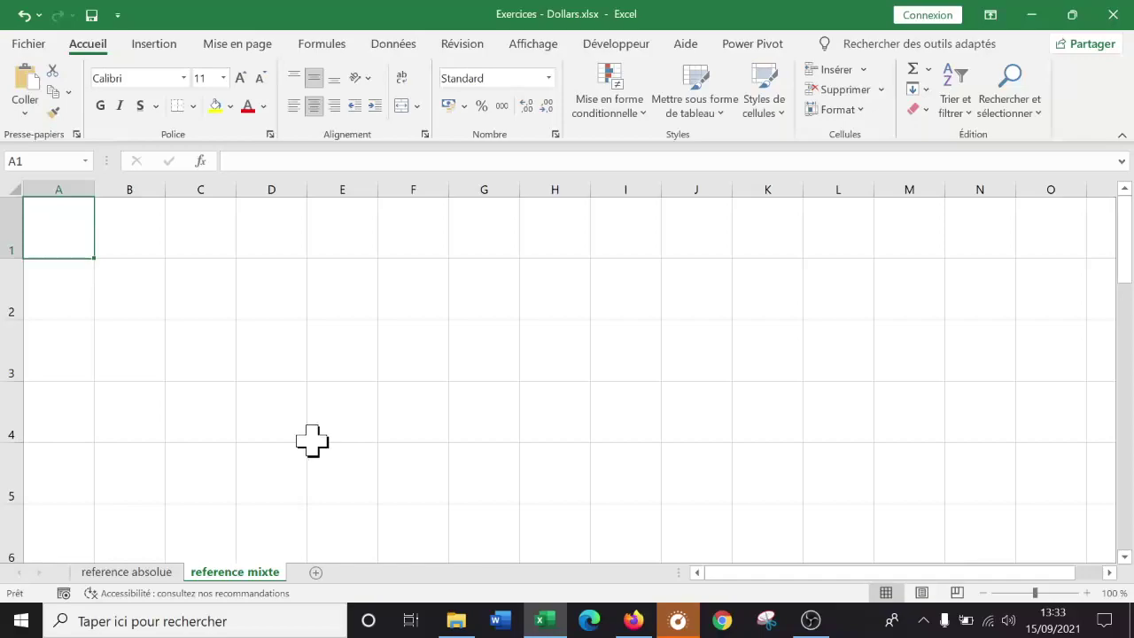
text(0)
click(175, 309)
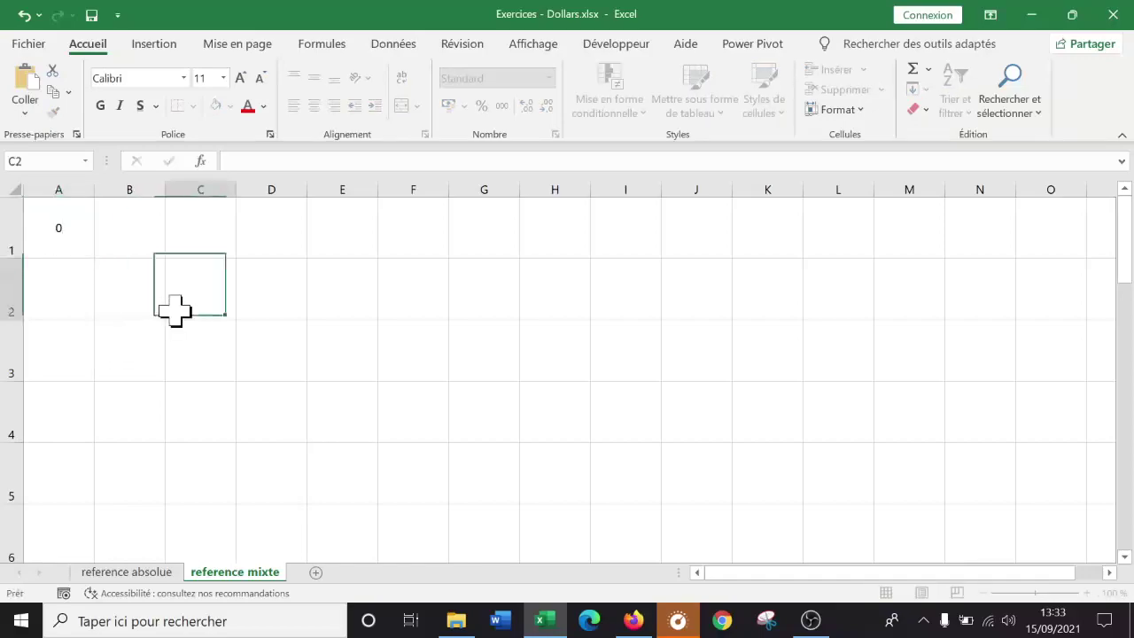
click(127, 225)
text(1)
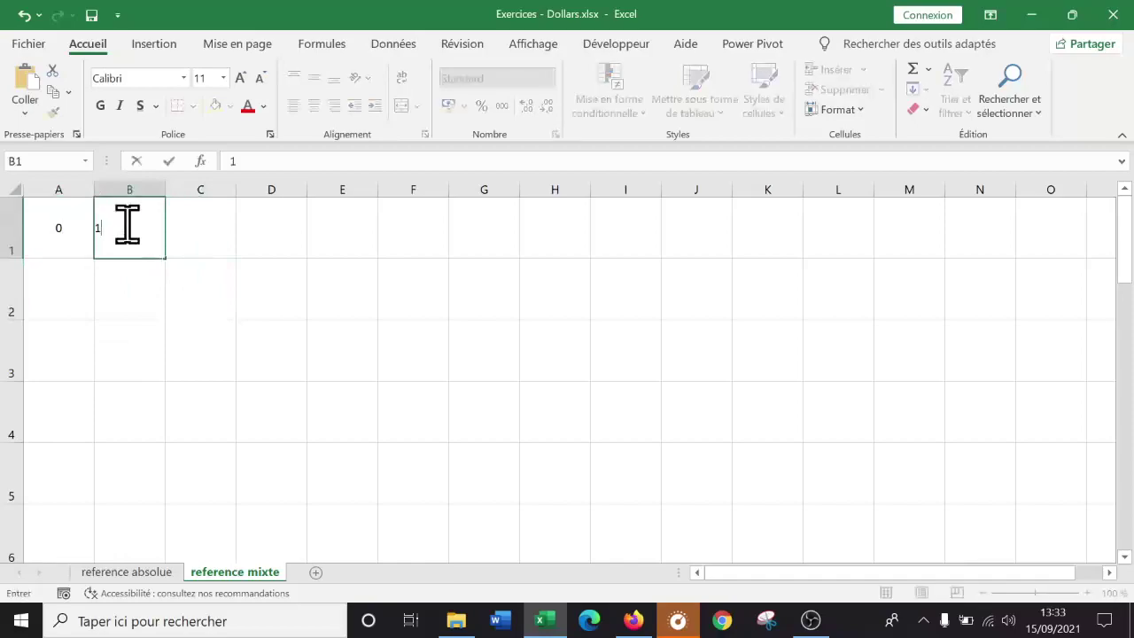
click(207, 235)
click(86, 230)
mouse_move(86, 230)
mouse_down()
mouse_move(309, 248)
mouse_move(715, 247)
mouse_up()
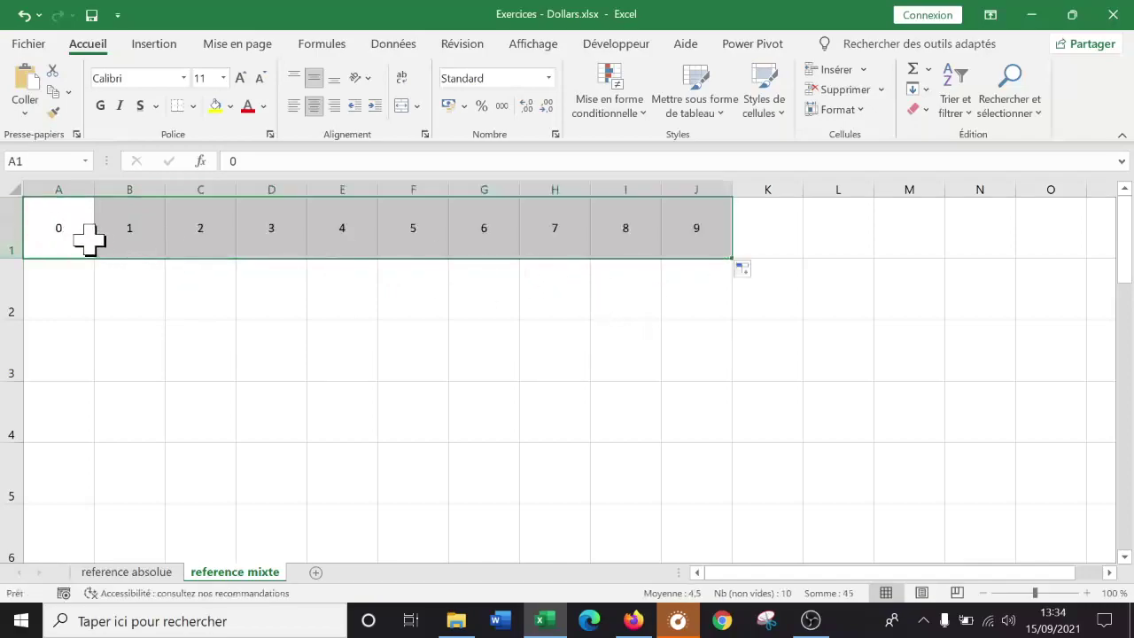
- Enter 1 in A2 and extend the series from A1:A2 down column A to A10, up to 9
click(62, 302)
text(1)
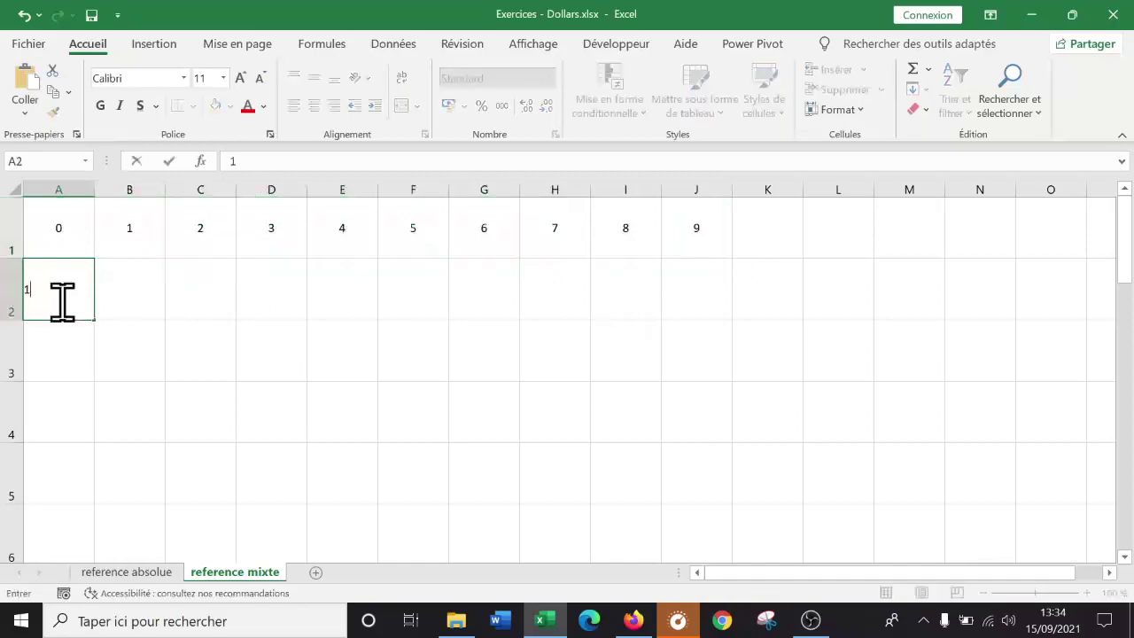
click(102, 330)
click(46, 222)
drag(46, 221, 85, 359)
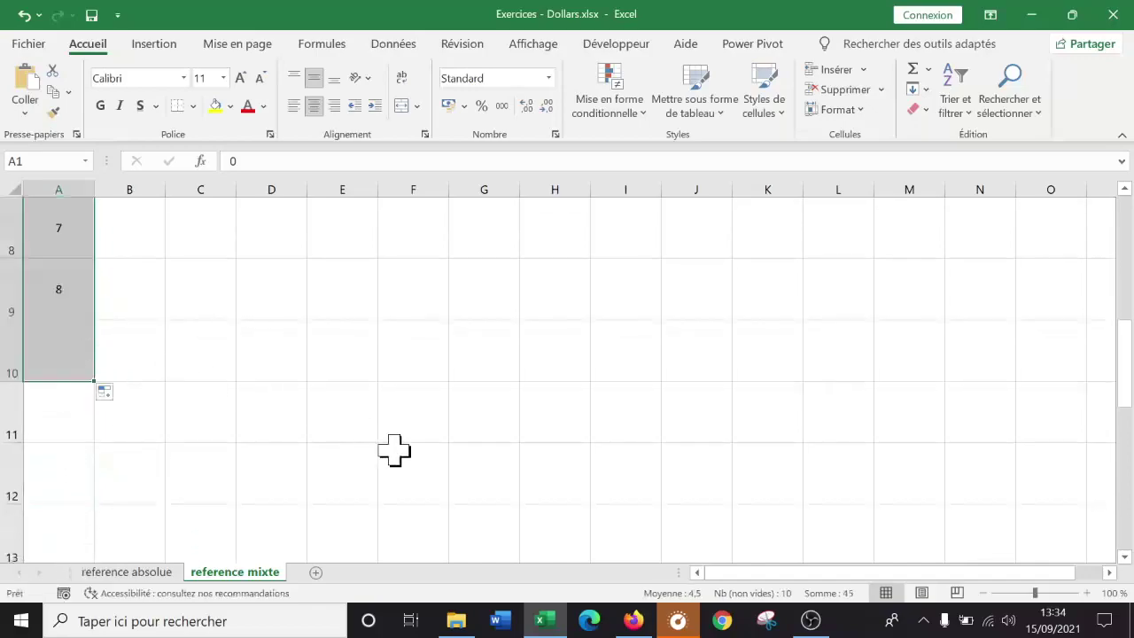
scroll(679, 456, up, 2)
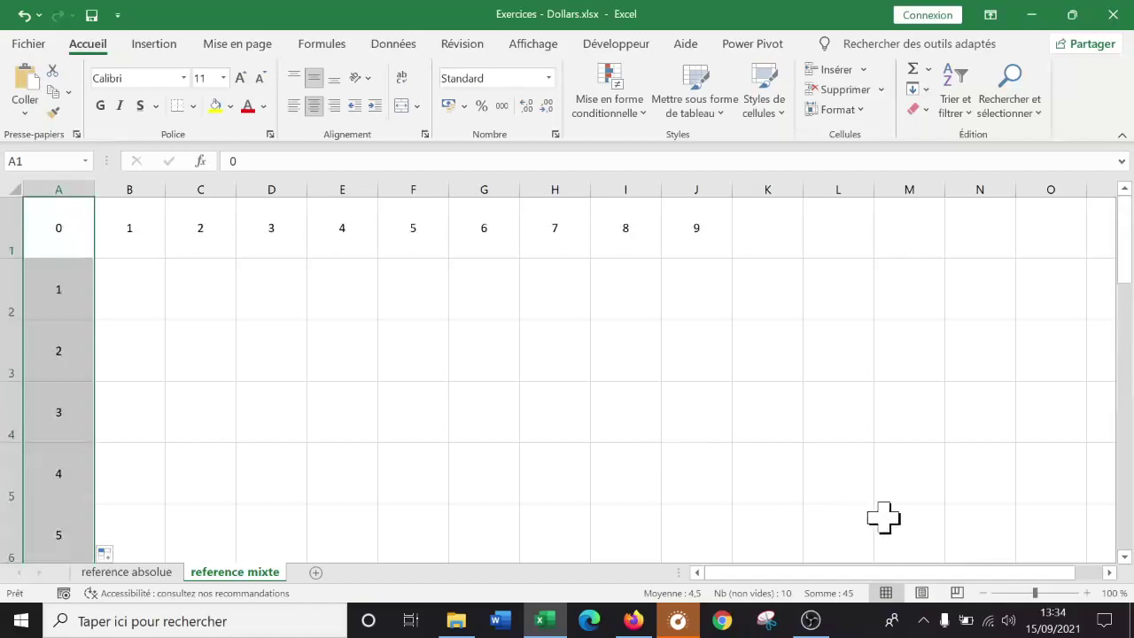
- Apply all borders and thick outside borders to the table range A1:J10
click(986, 593)
click(986, 593)
click(986, 592)
click(988, 594)
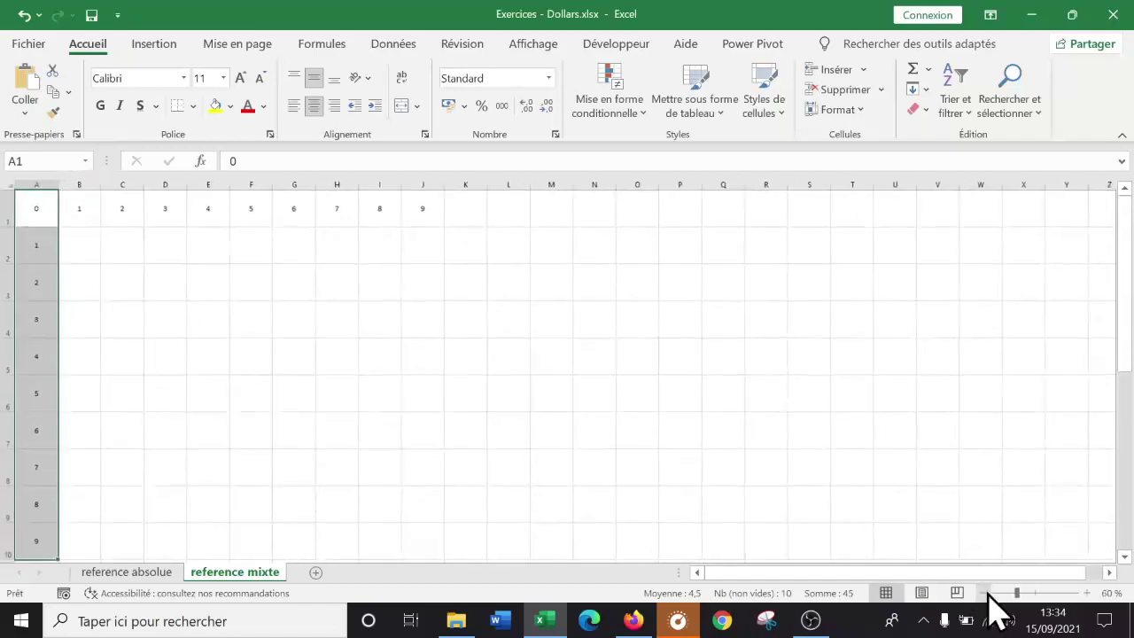
click(302, 397)
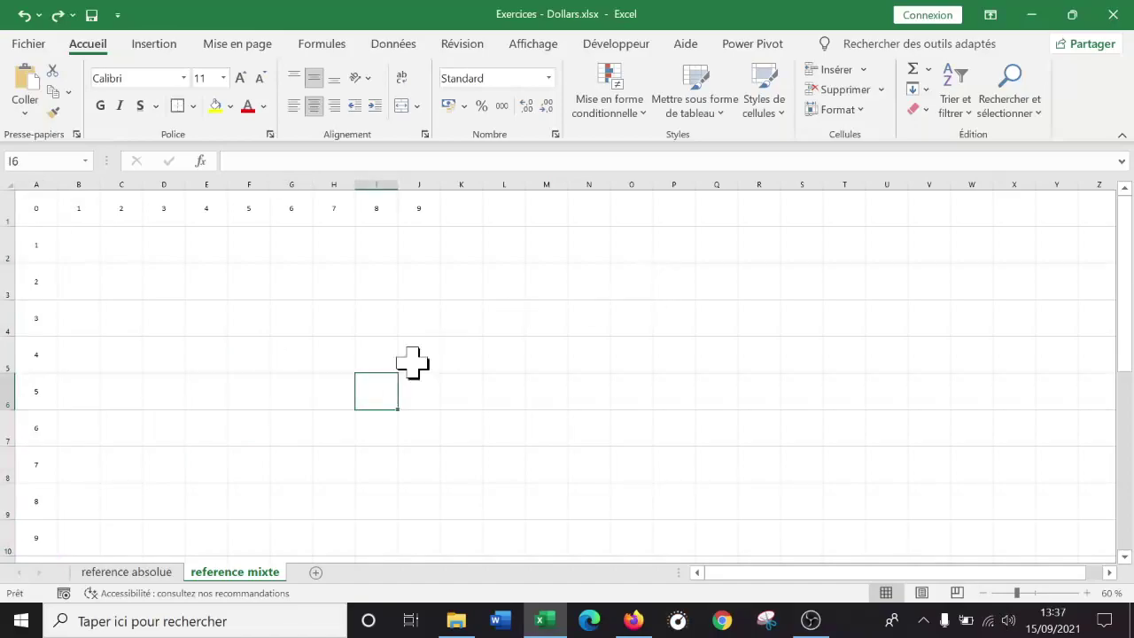
drag(40, 202, 418, 530)
click(194, 106)
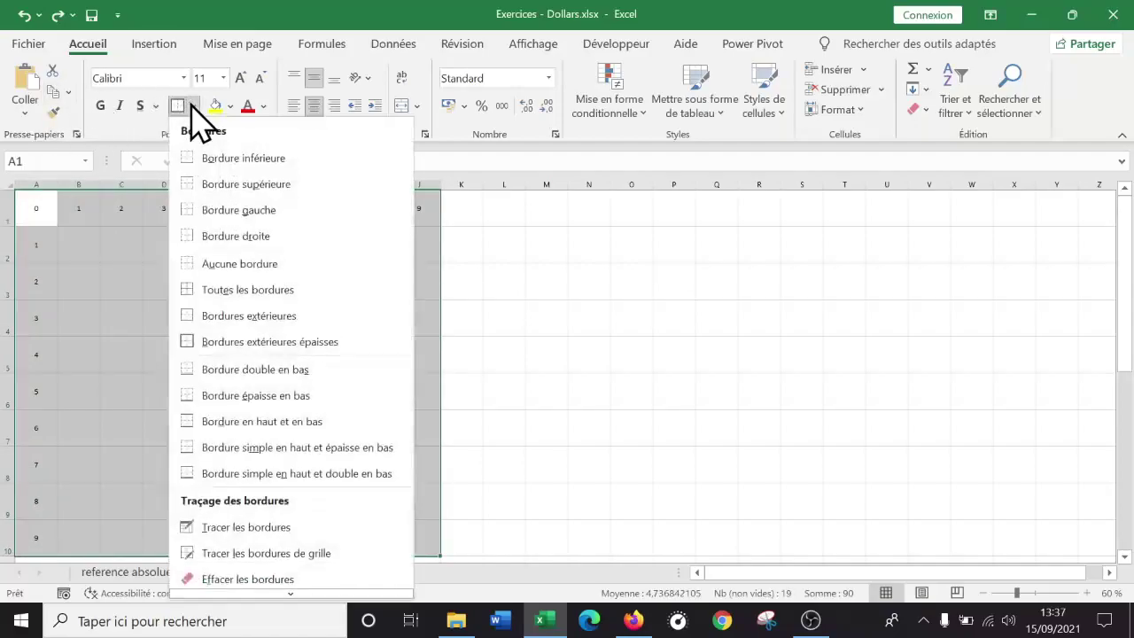
click(258, 263)
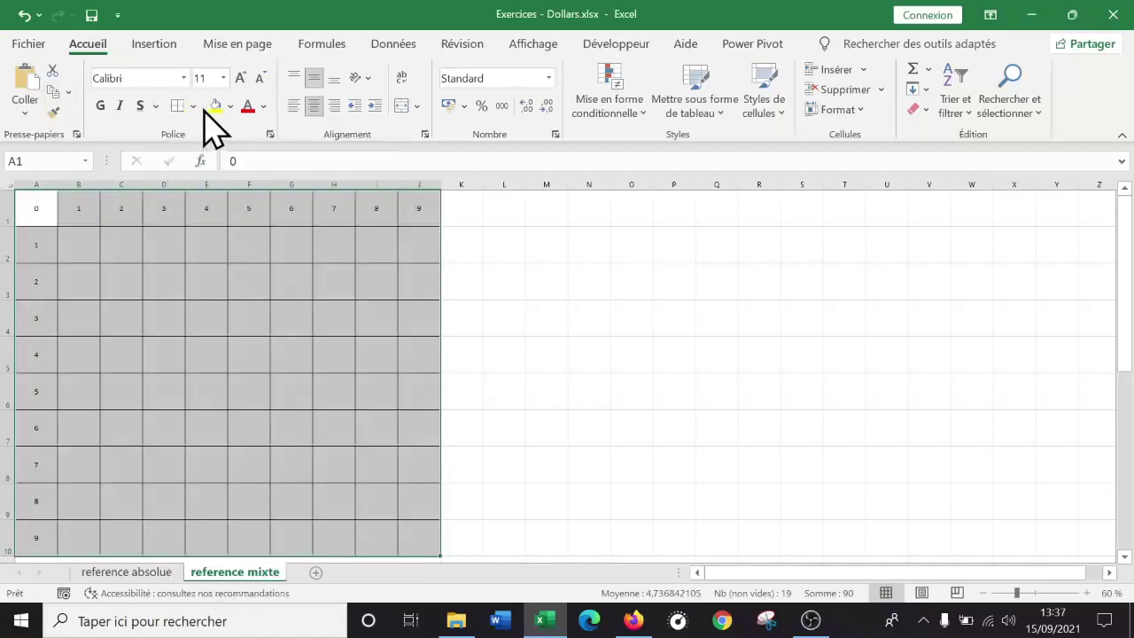
click(193, 105)
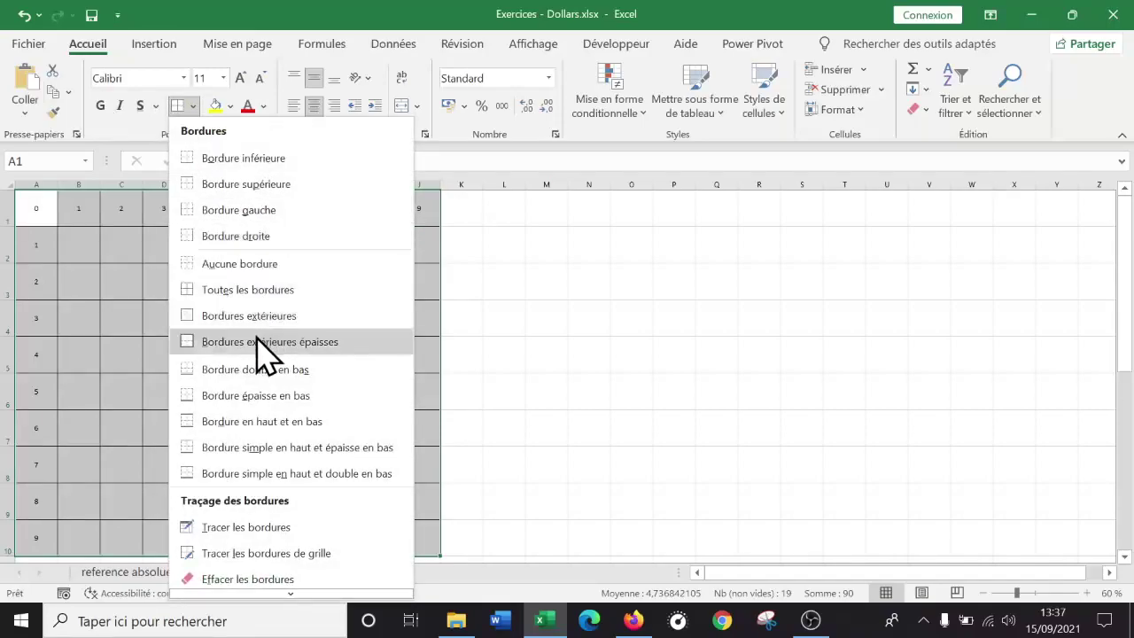
click(261, 341)
- Enter the formula =A2*B1 in cell B2 to multiply the row header by the column header
click(88, 246)
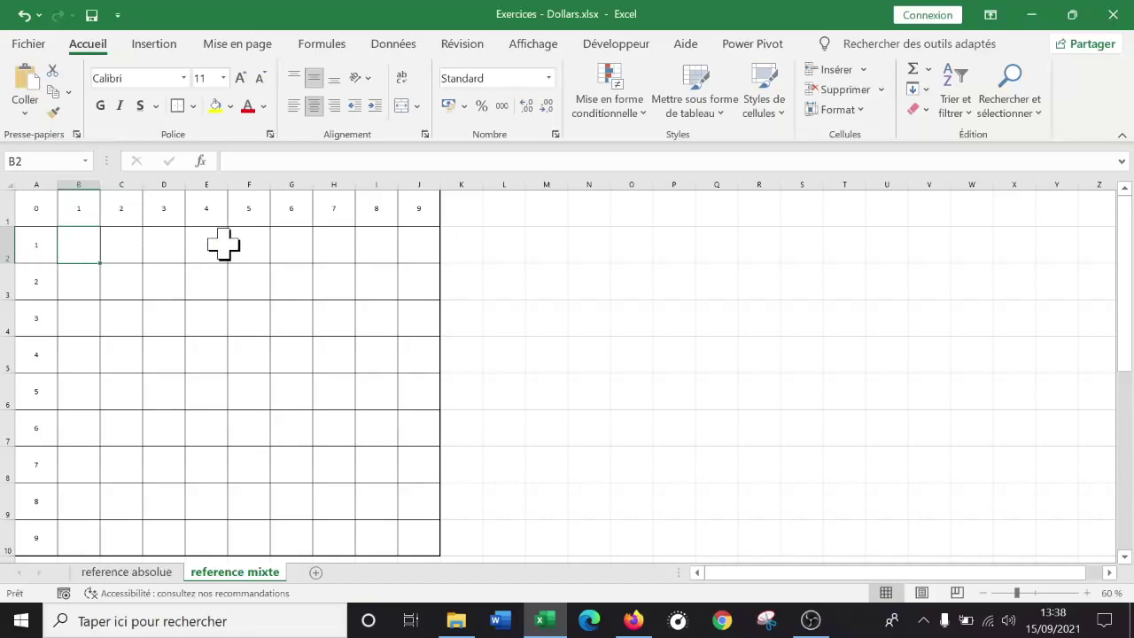
click(244, 319)
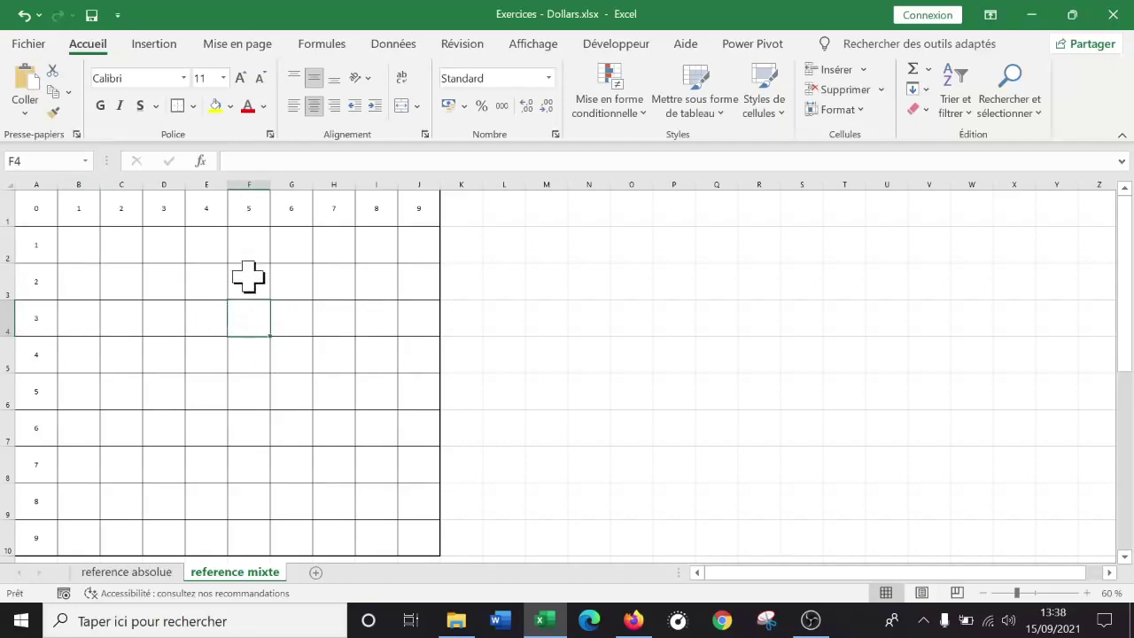
click(83, 245)
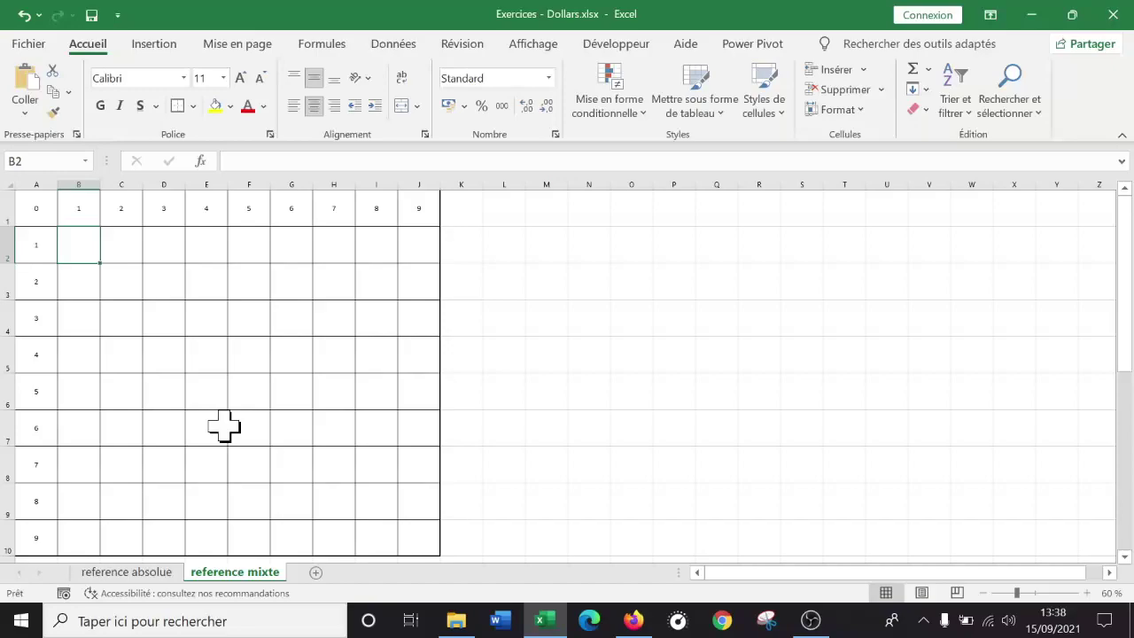
text(=)
click(36, 252)
click(78, 210)
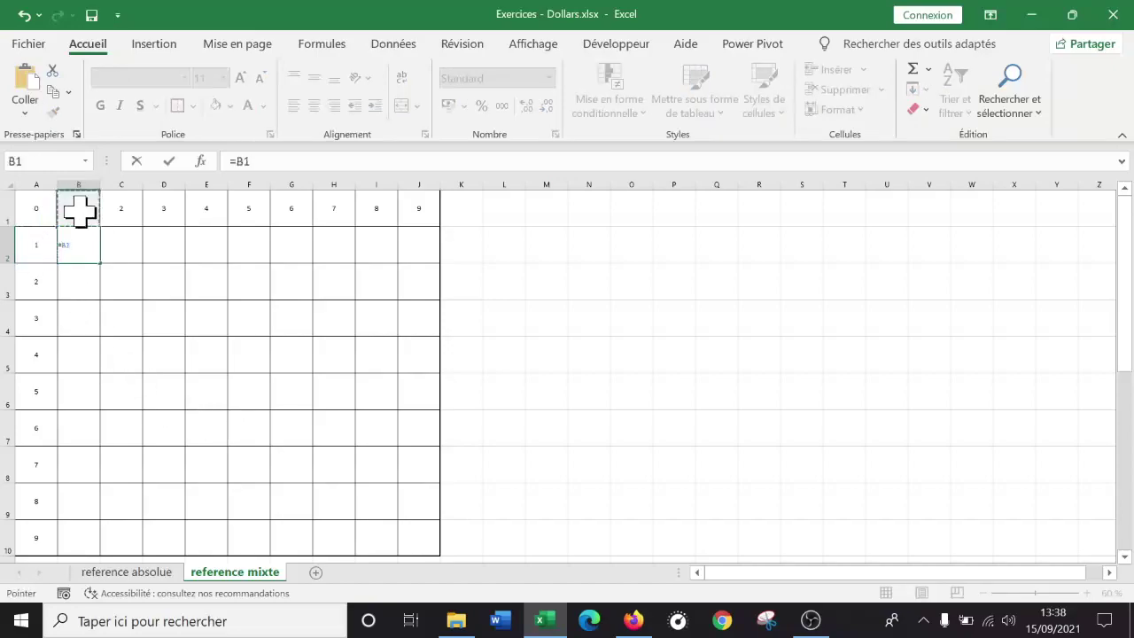
click(41, 244)
text(*)
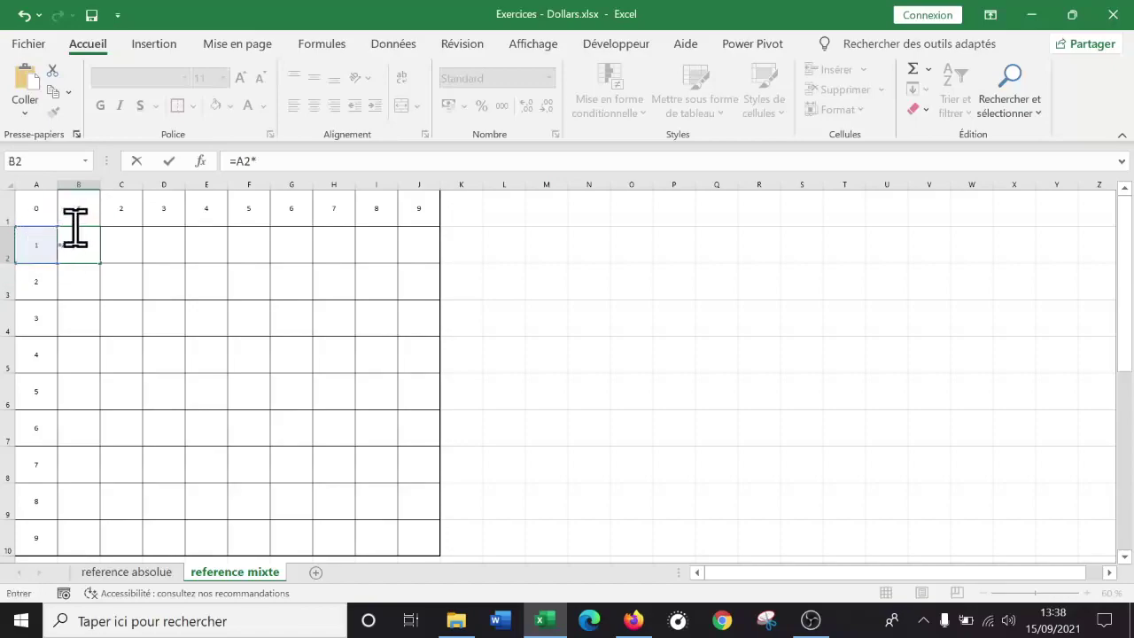
click(81, 211)
key(Return)
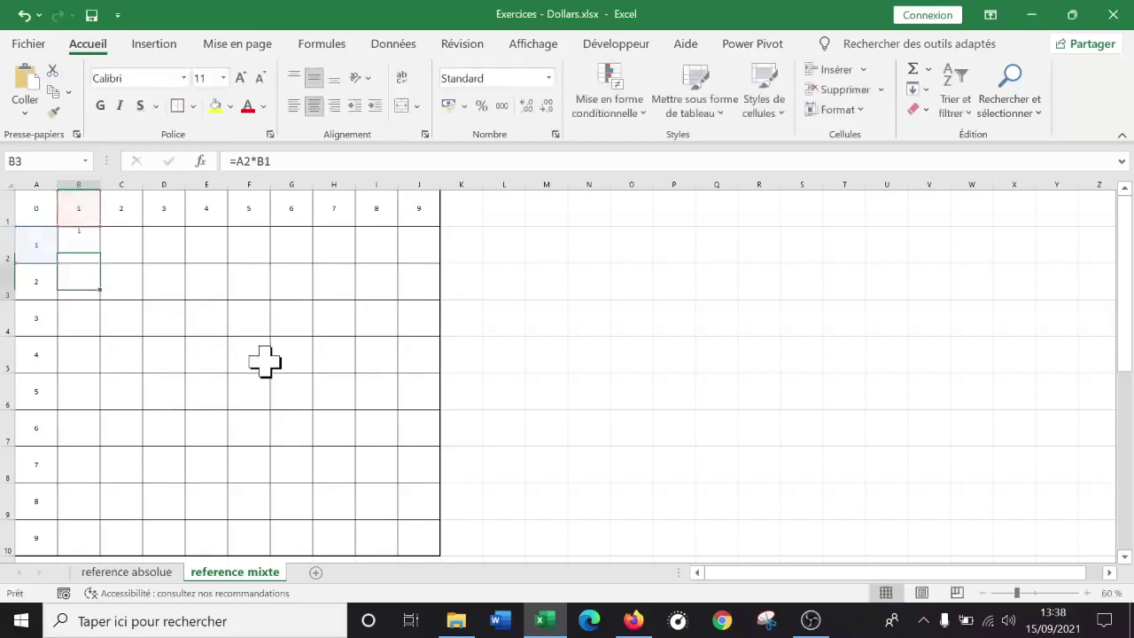
click(82, 252)
- Enter the formula =A2*D1 in cell C2
click(121, 247)
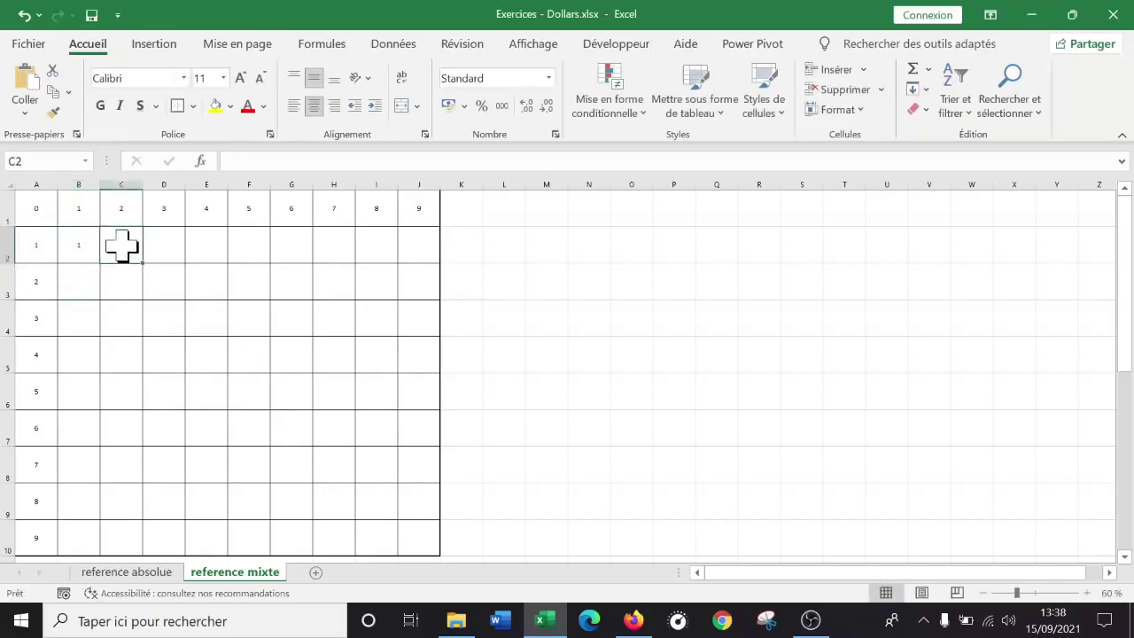
text(=)
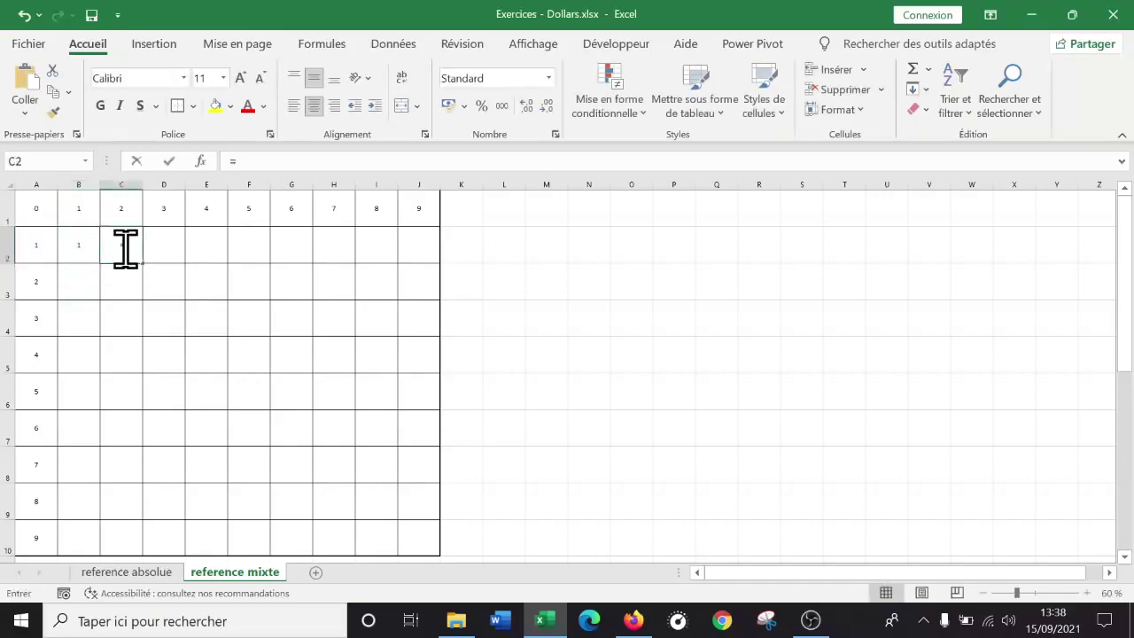
click(38, 244)
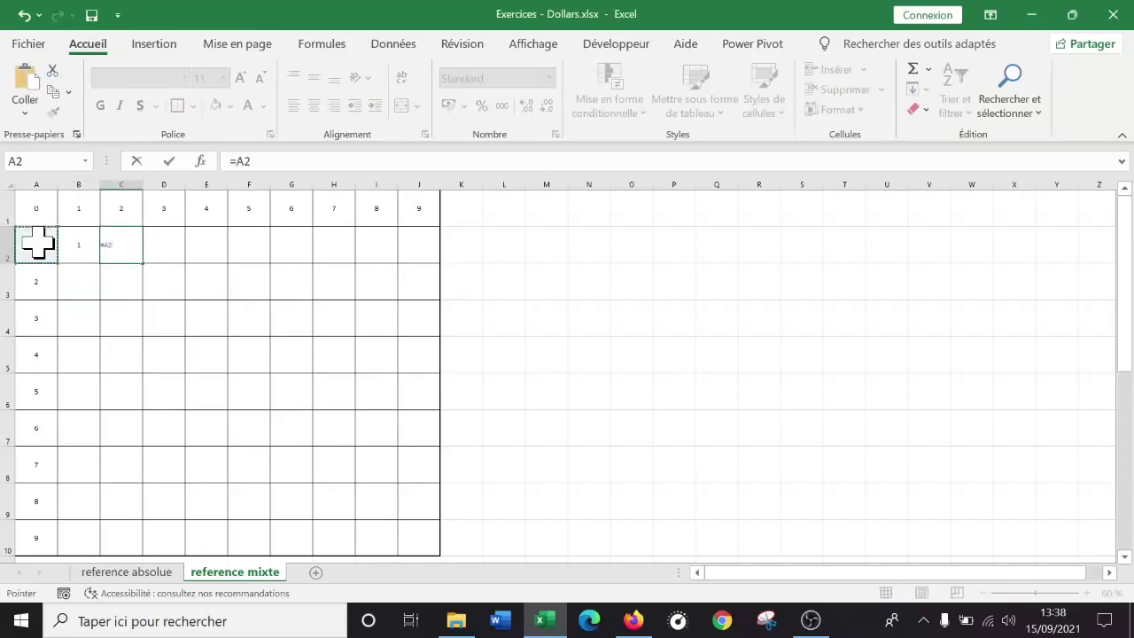
text(*)
click(166, 206)
key(Return)
- Enter the formula =A2*E1 in cell D2
click(163, 252)
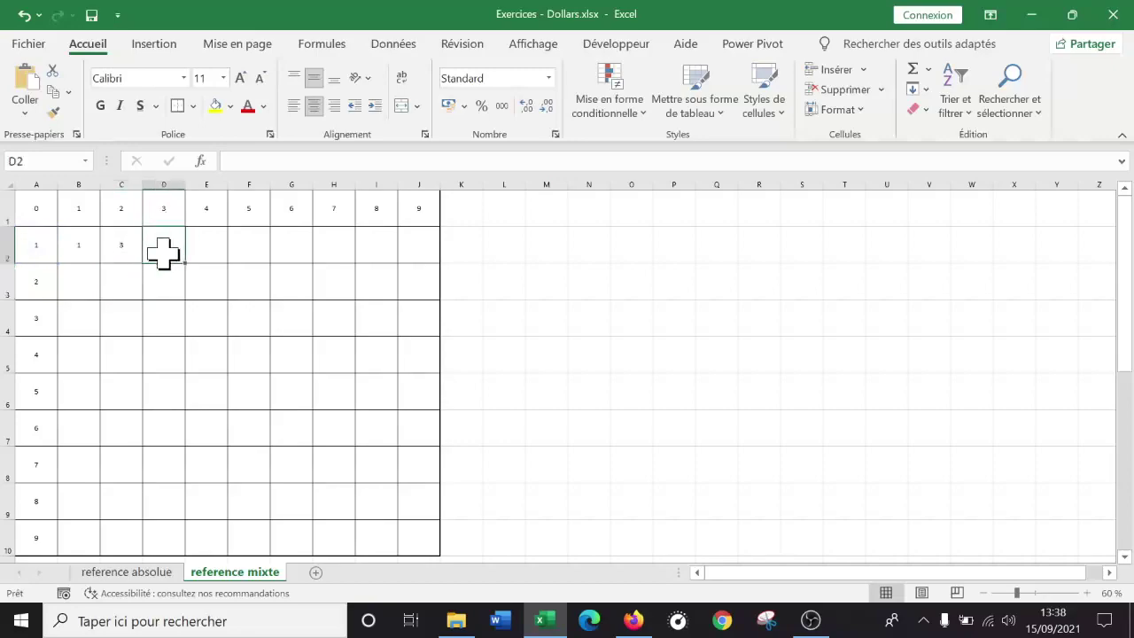
text(=)
click(36, 245)
text(*)
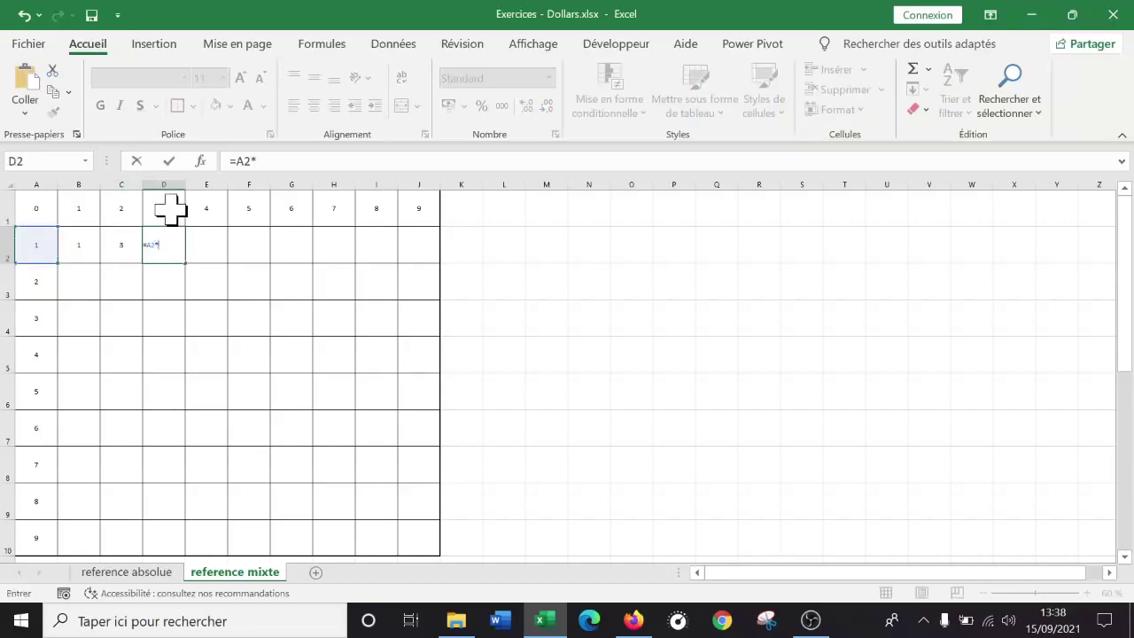
click(210, 205)
key(Return)
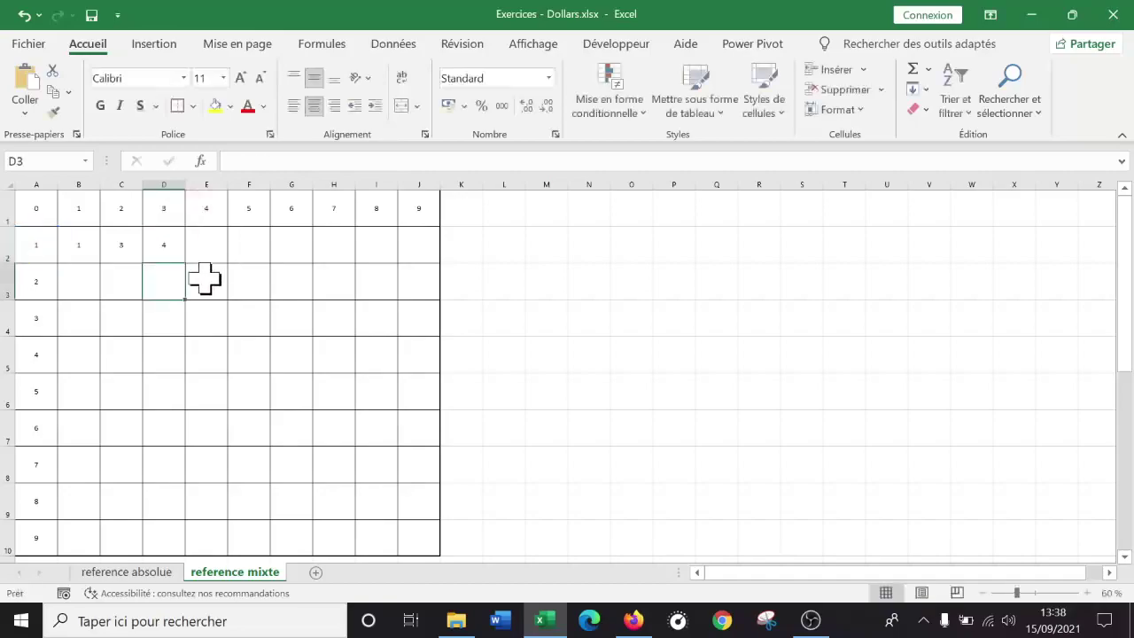
- Enter the formula =A2*E1 in cell E2 and reselect that cell
click(210, 246)
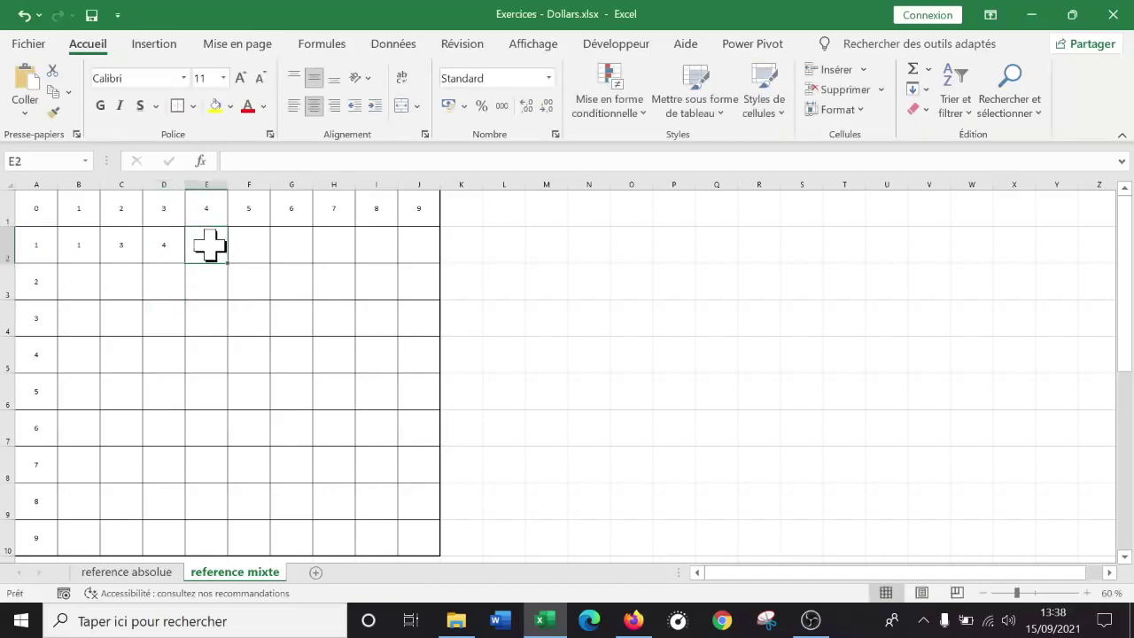
text(=)
click(49, 245)
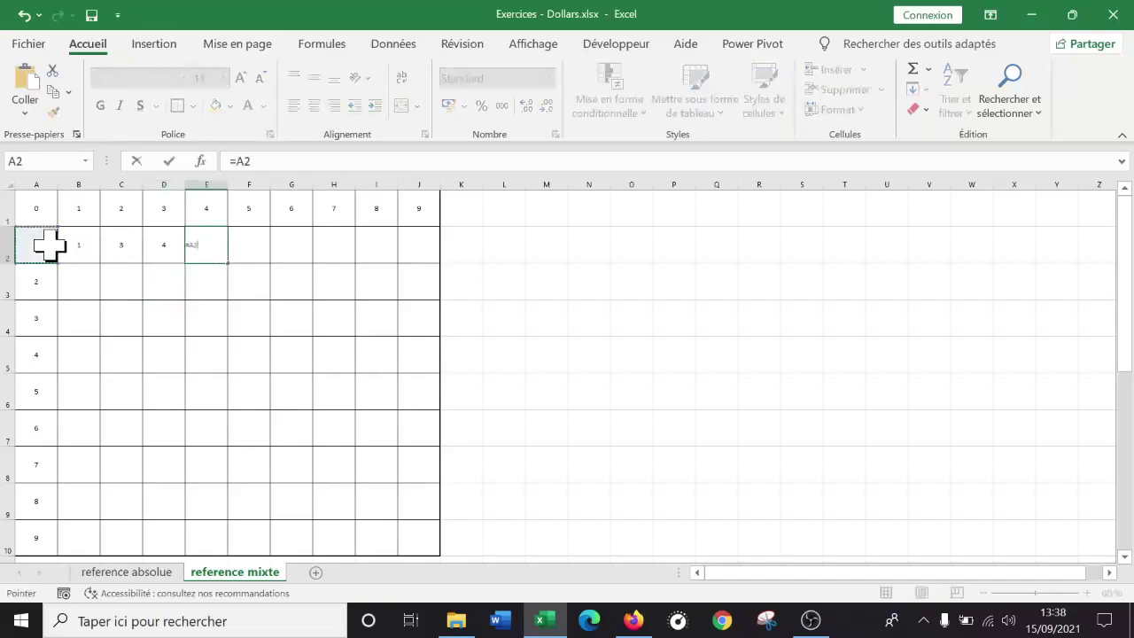
text(*)
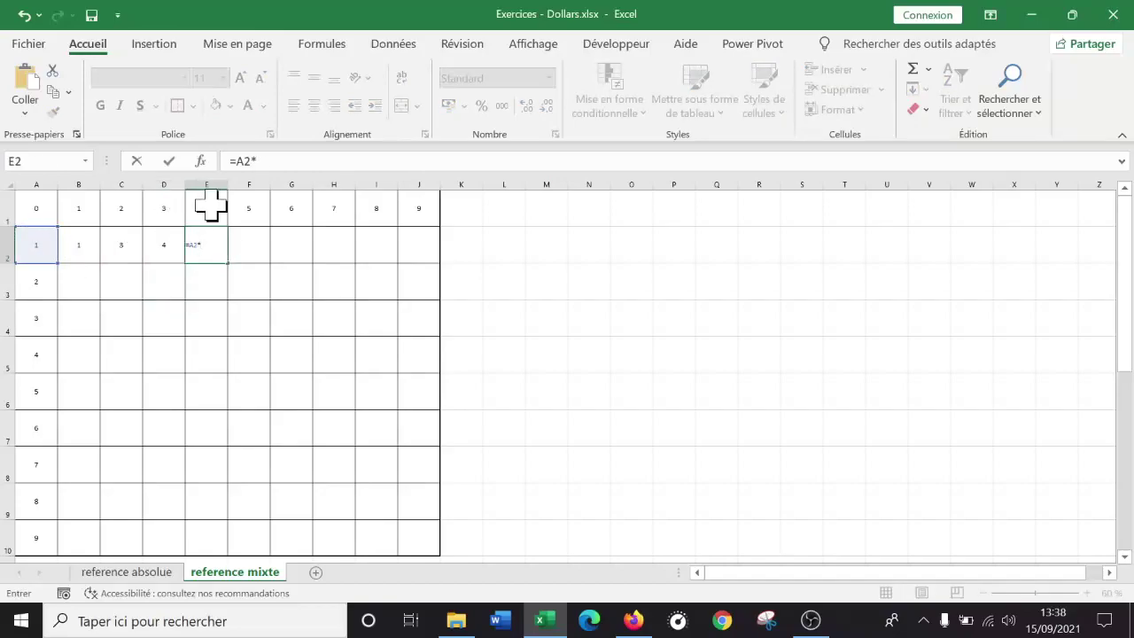
click(210, 209)
key(Return)
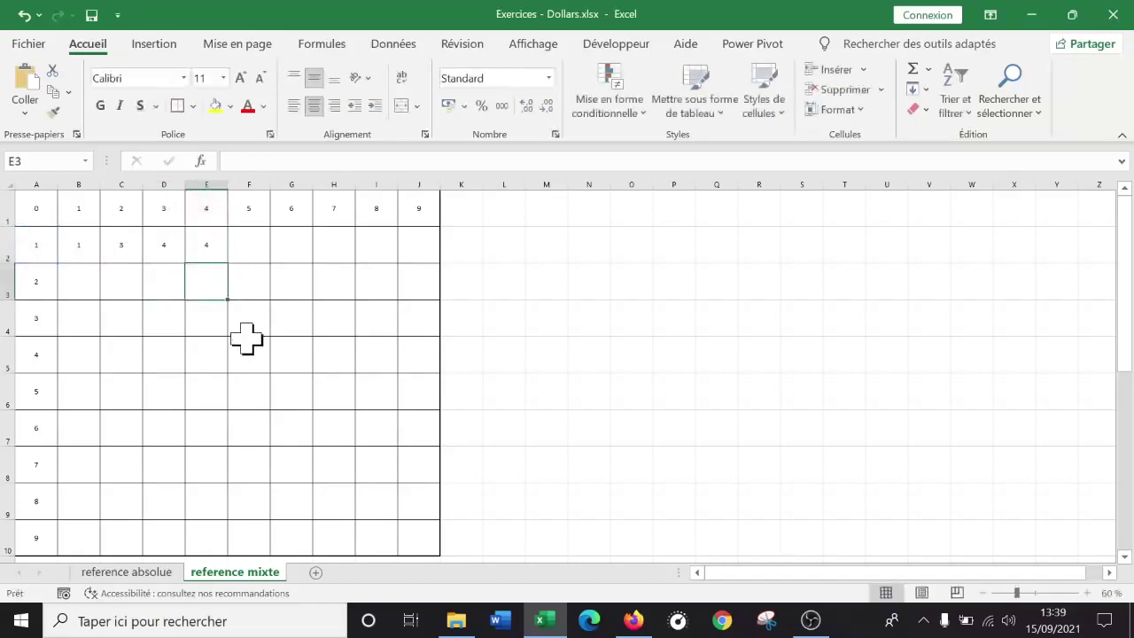
click(203, 248)
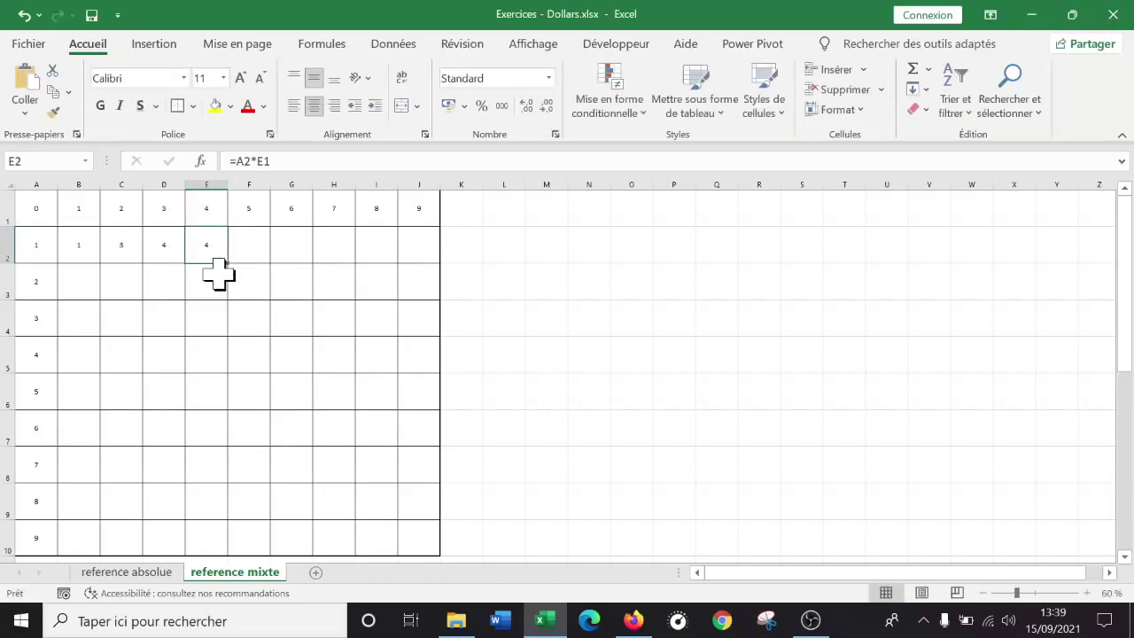
- Inspect the formulas in cells B2 to E2 and the header cells each one references
click(71, 246)
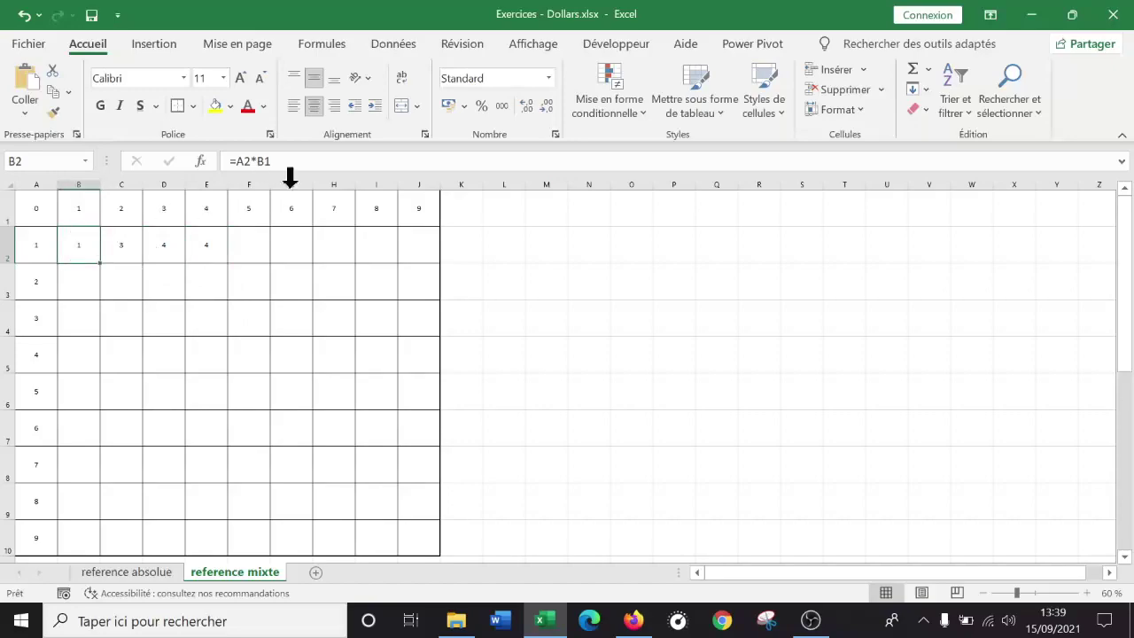
click(328, 160)
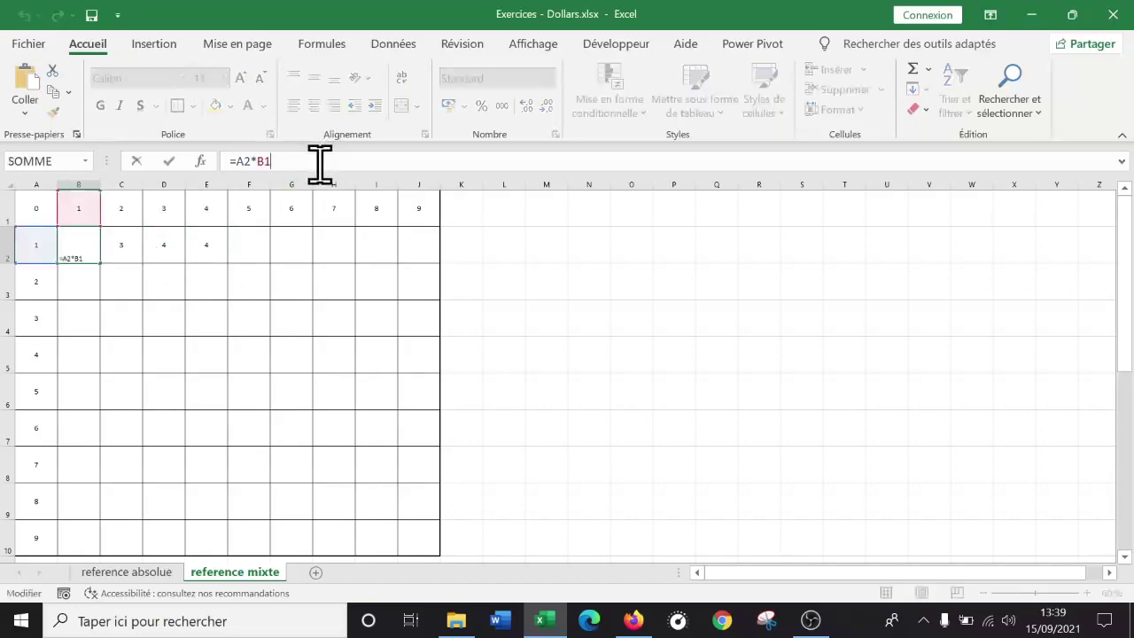
key(Return)
double_click(128, 244)
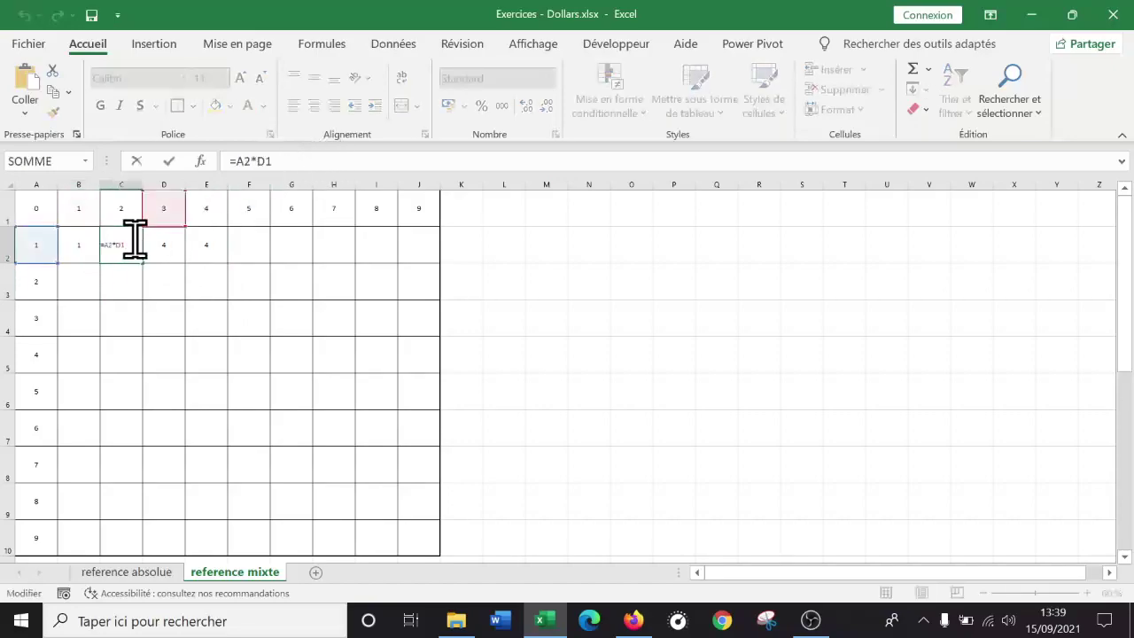
key(Return)
double_click(168, 242)
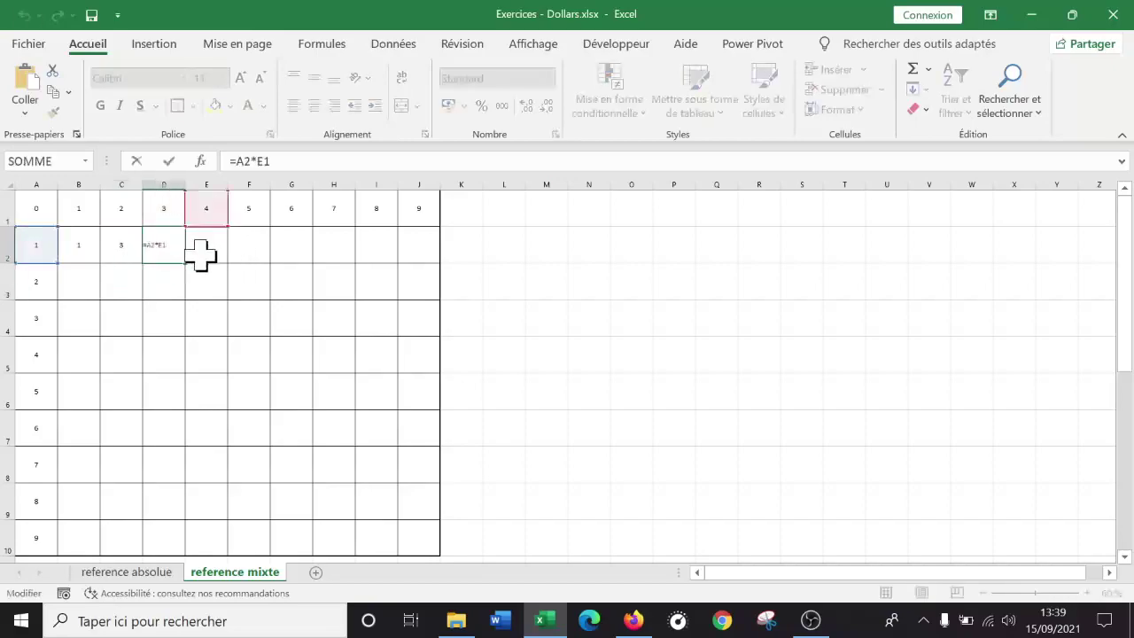
key(Return)
double_click(198, 244)
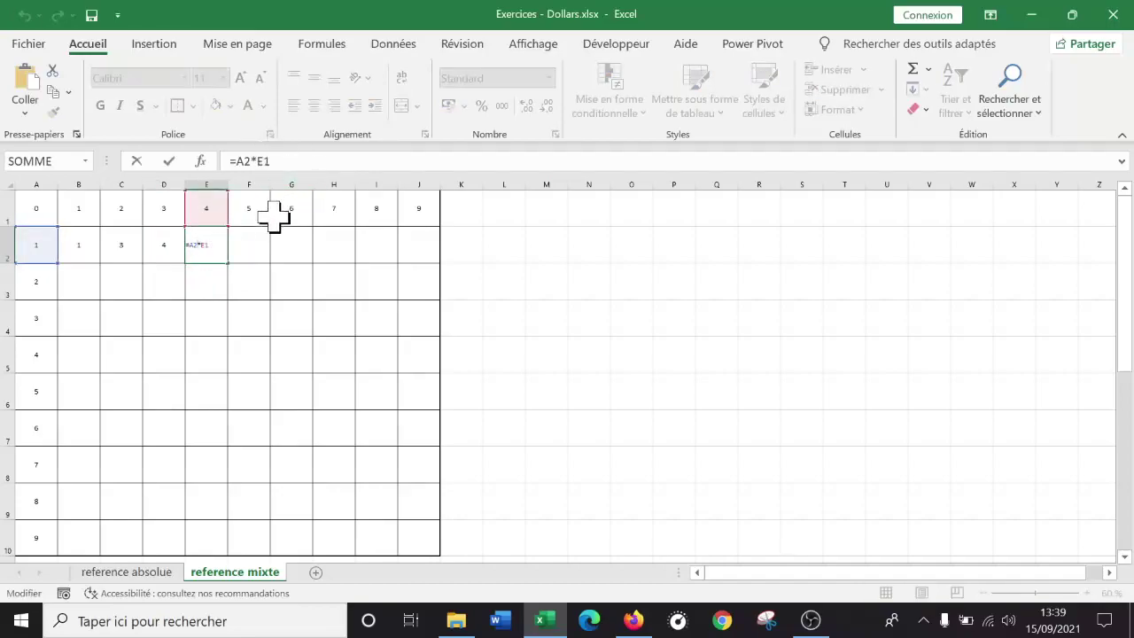
key(Return)
- Fill the B2 formula across row 2 to J2 and inspect the references copied into J2
click(88, 247)
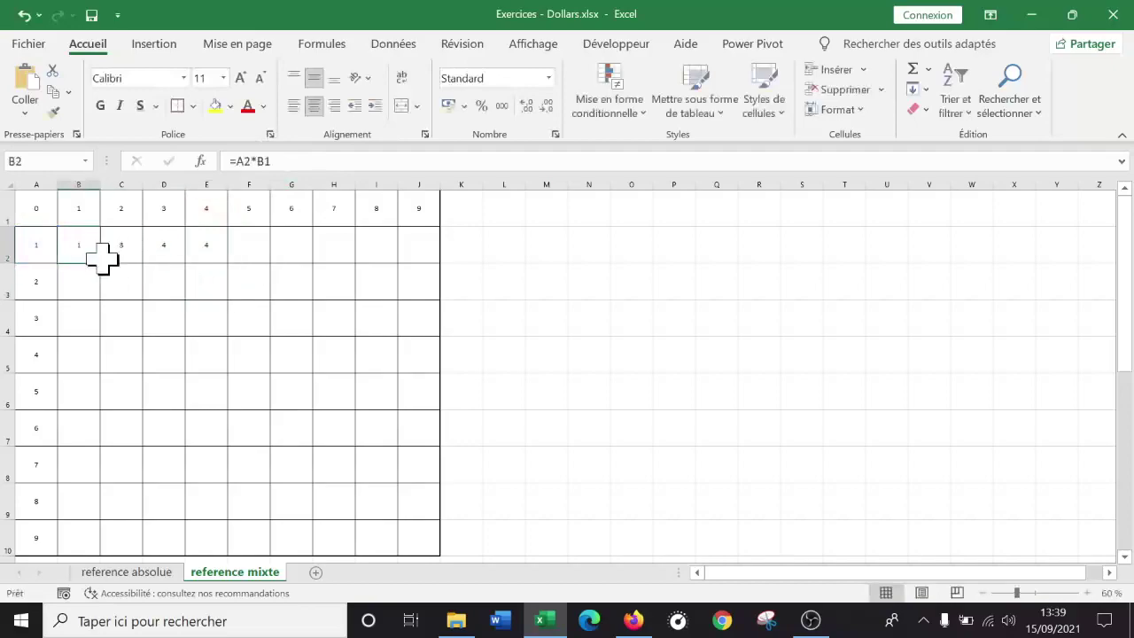
drag(102, 263, 438, 273)
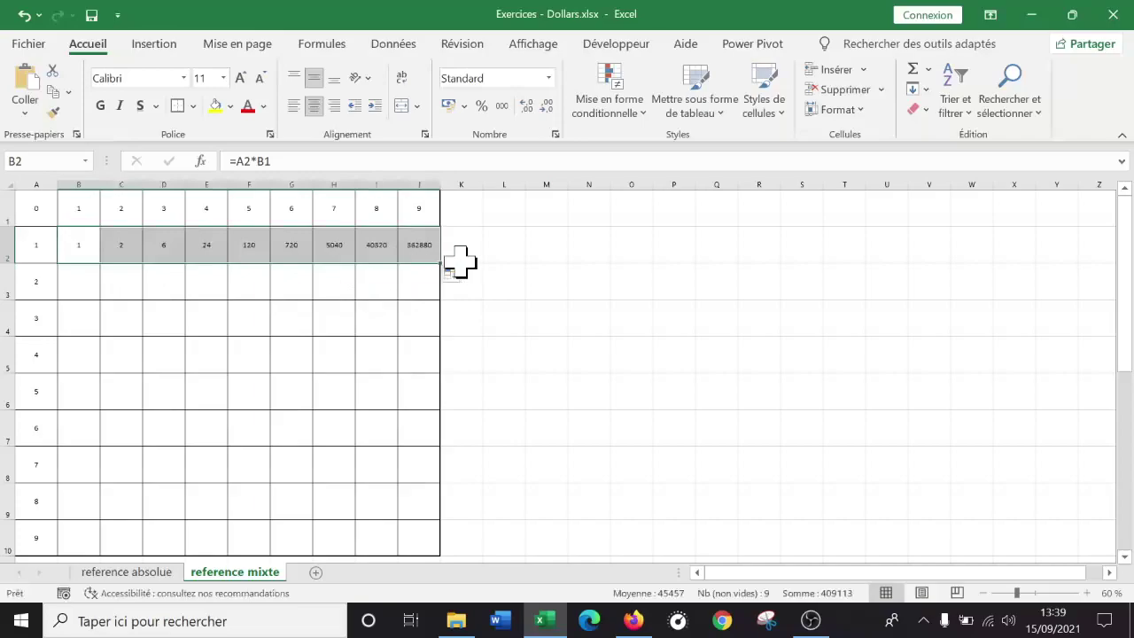
click(425, 244)
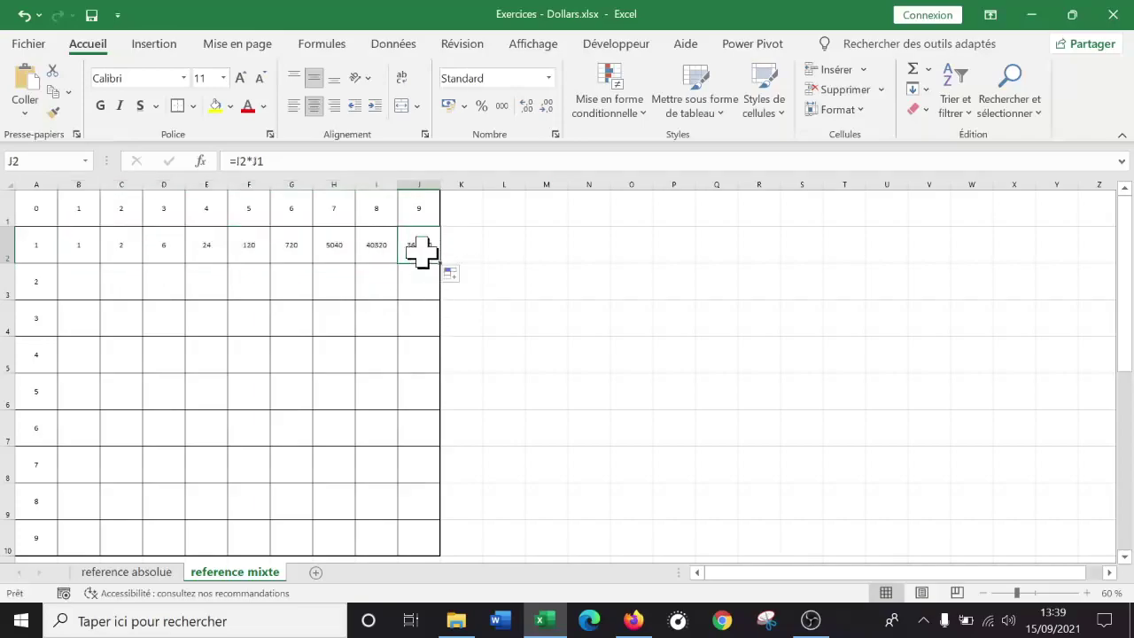
double_click(423, 249)
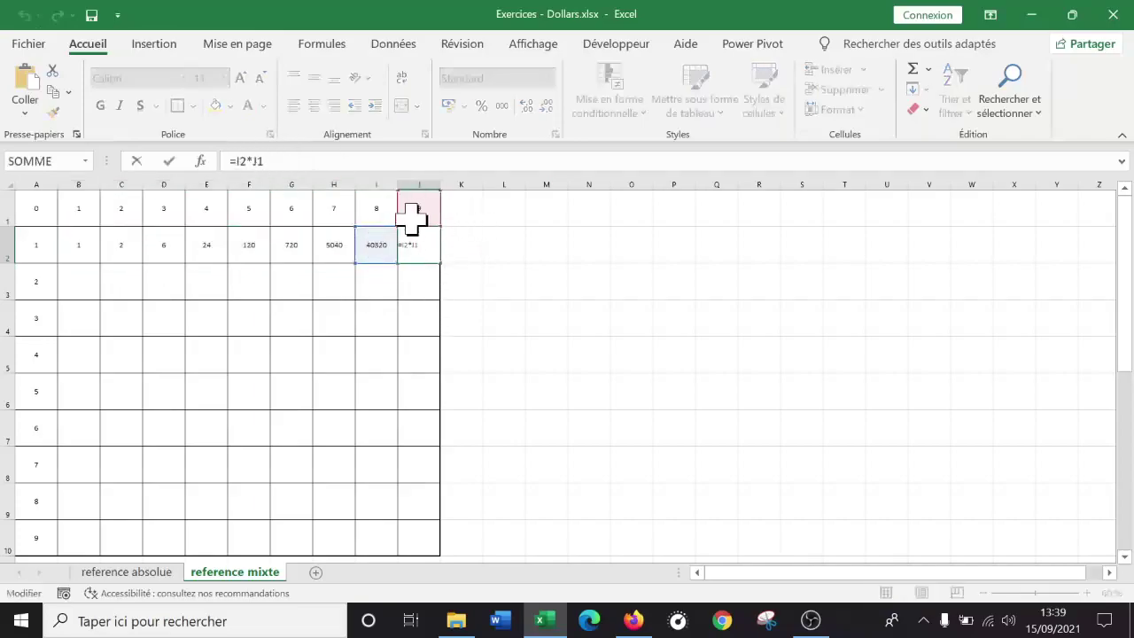
key(Return)
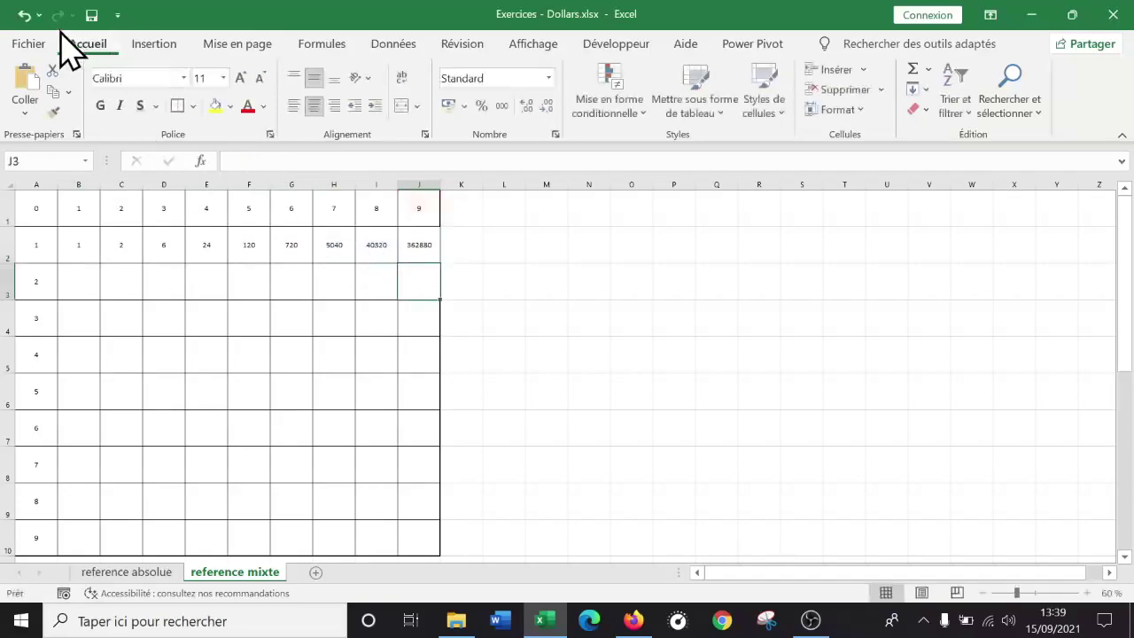
- Undo the fill of the relative formula across row 2
click(27, 19)
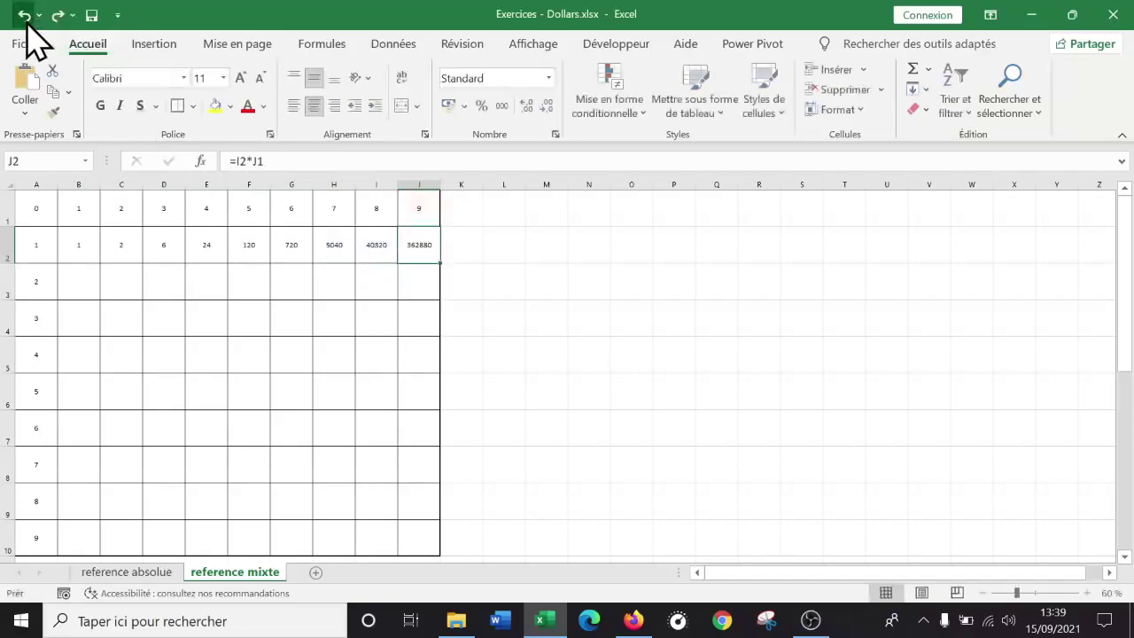
click(24, 16)
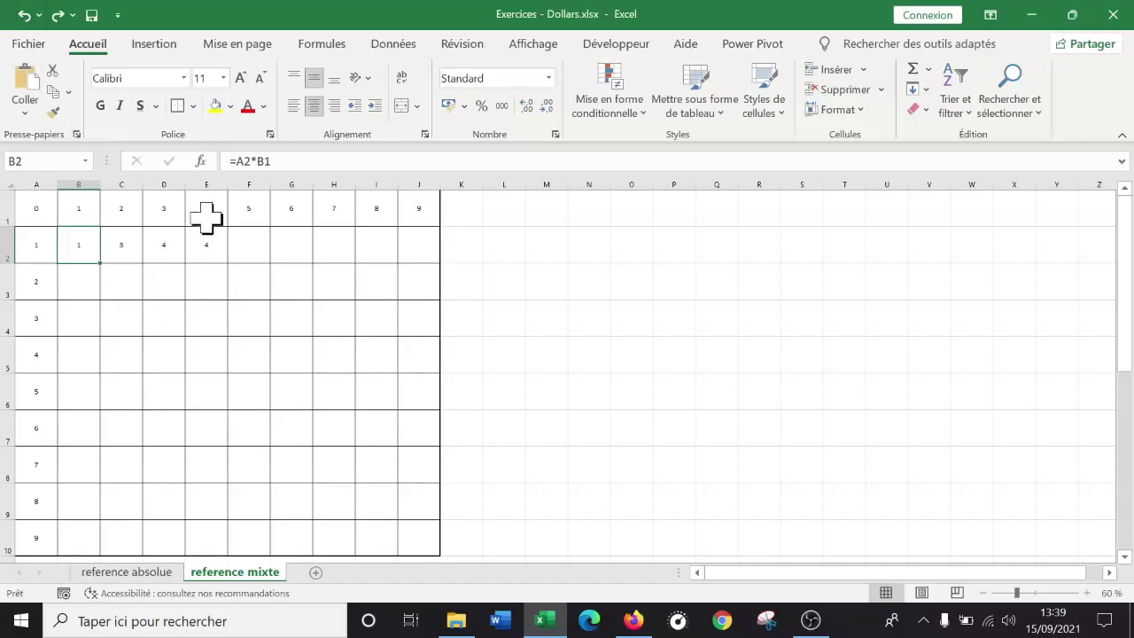
- Make both references in the B2 formula absolute so it reads =$A$2*$B$1
click(233, 160)
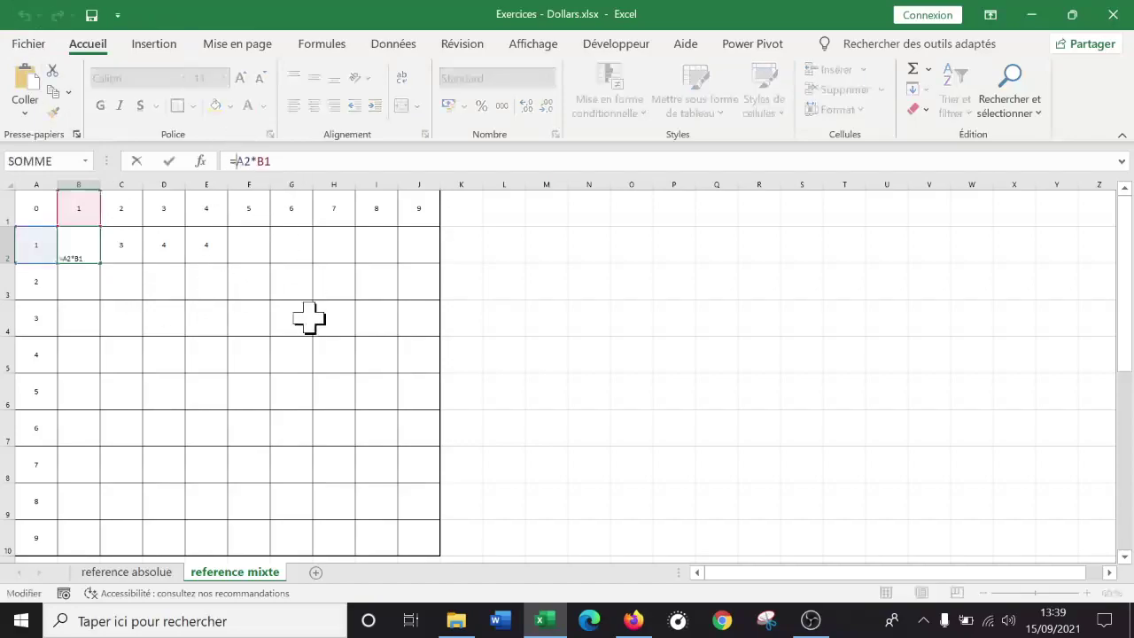
text($)
click(252, 160)
text($)
click(267, 161)
text($A)
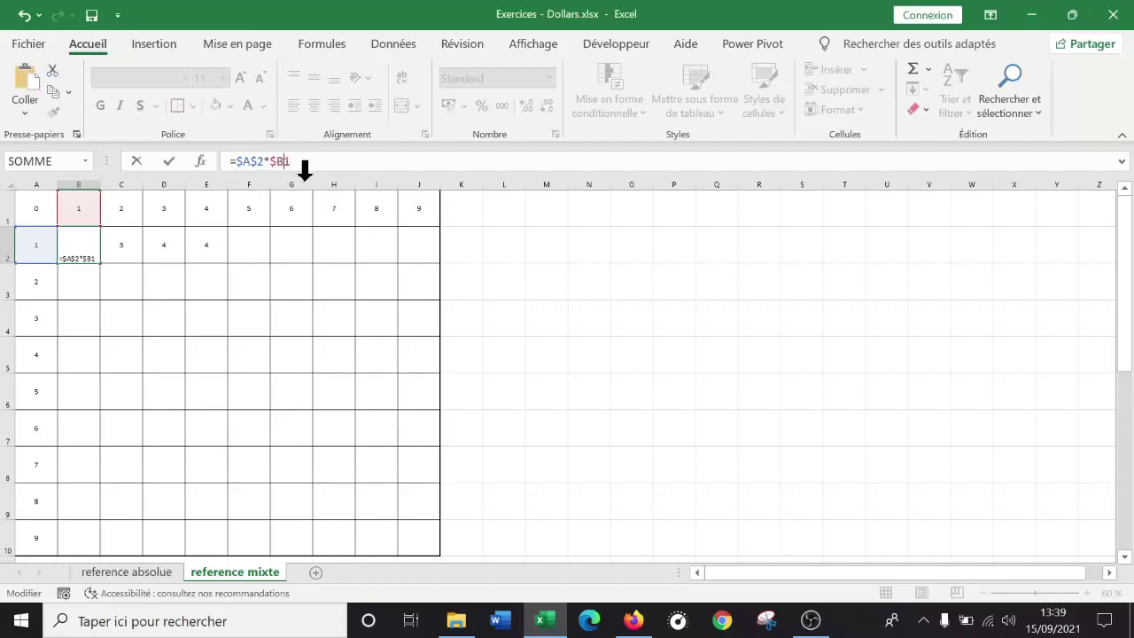
text($)
key(Return)
- Fill the absolute formula from B2 across to J2, and undo both the fill and the B2 formula change
click(93, 253)
drag(101, 263, 428, 272)
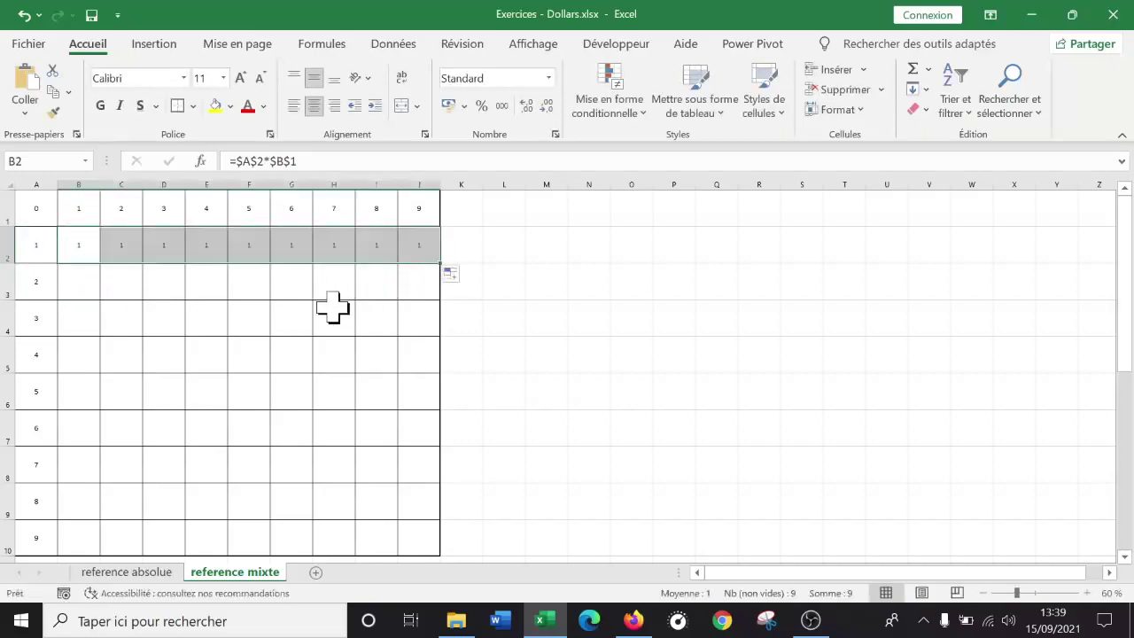
click(81, 247)
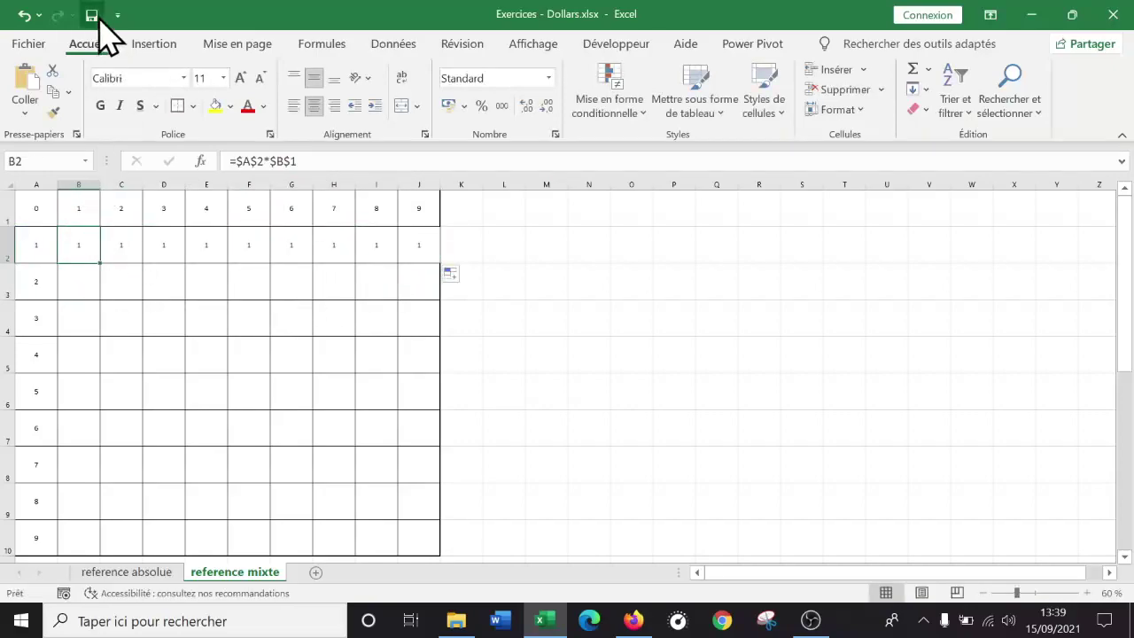
click(23, 15)
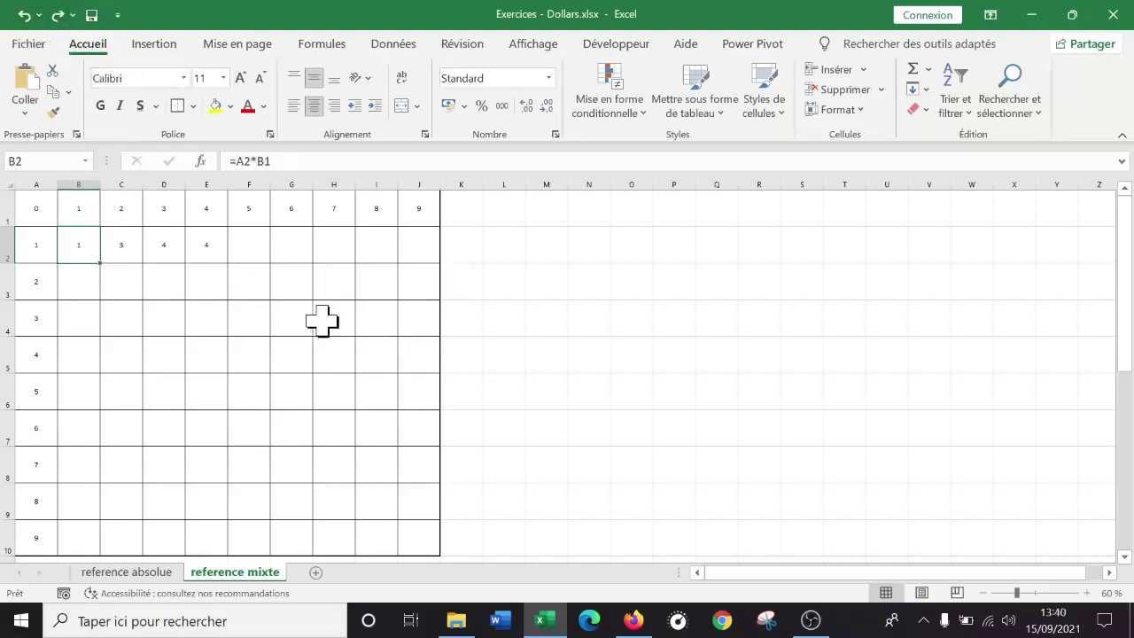
- Compare the formulas in cells B2 to E2, checking which column header each one references
click(124, 253)
click(168, 255)
click(216, 251)
click(67, 252)
click(124, 248)
click(165, 246)
click(208, 244)
click(73, 246)
click(123, 245)
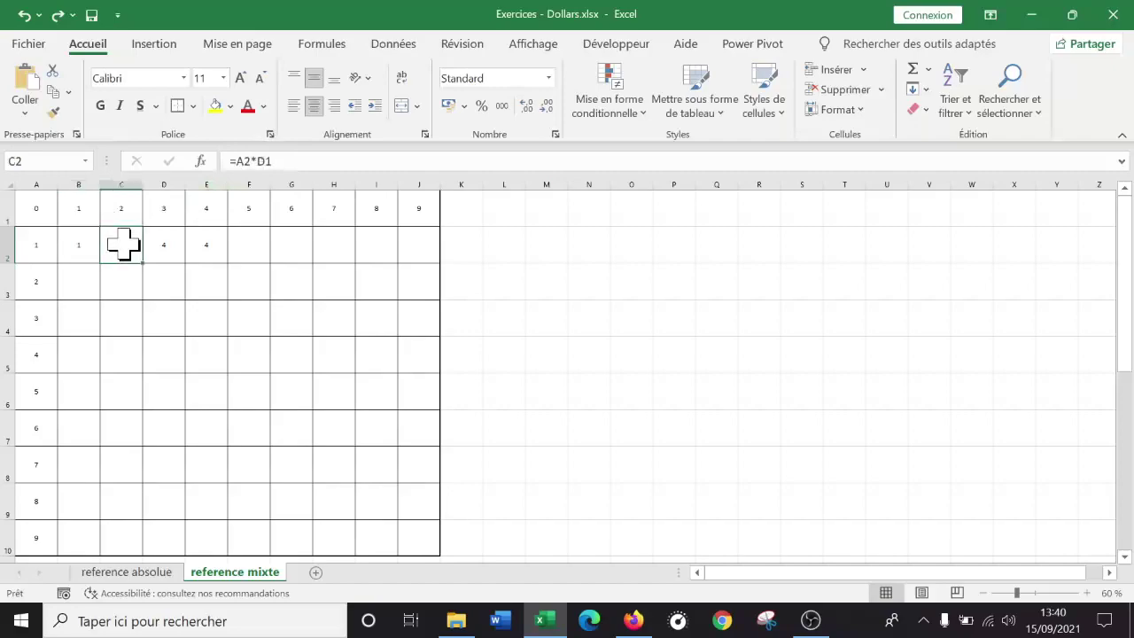
click(169, 245)
click(211, 245)
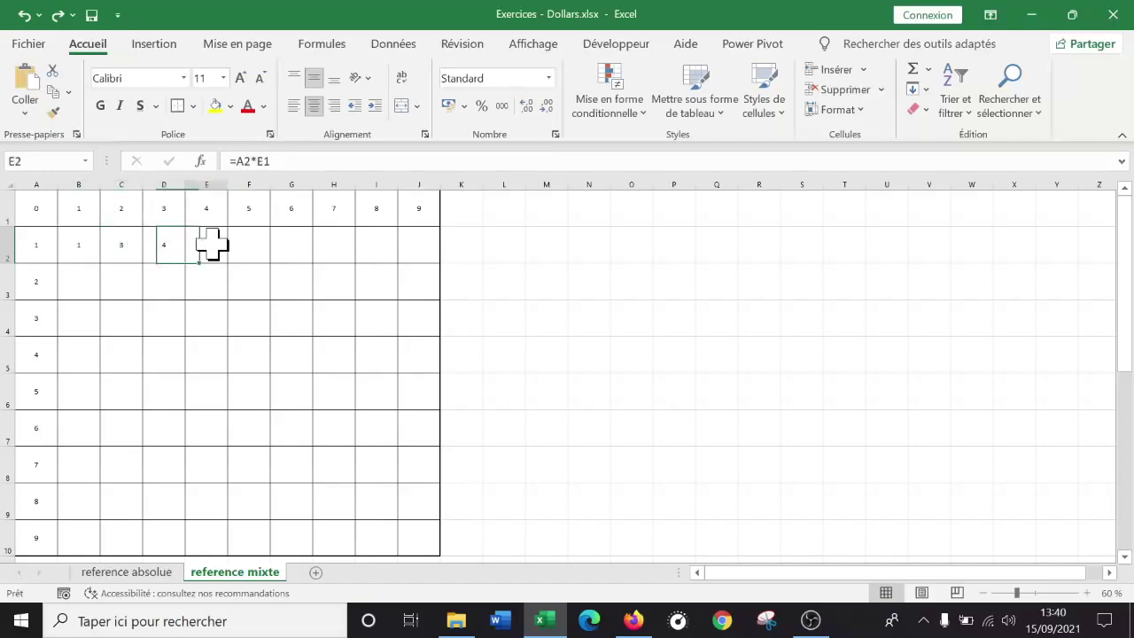
click(173, 245)
click(256, 239)
click(210, 245)
click(170, 246)
click(120, 249)
click(73, 252)
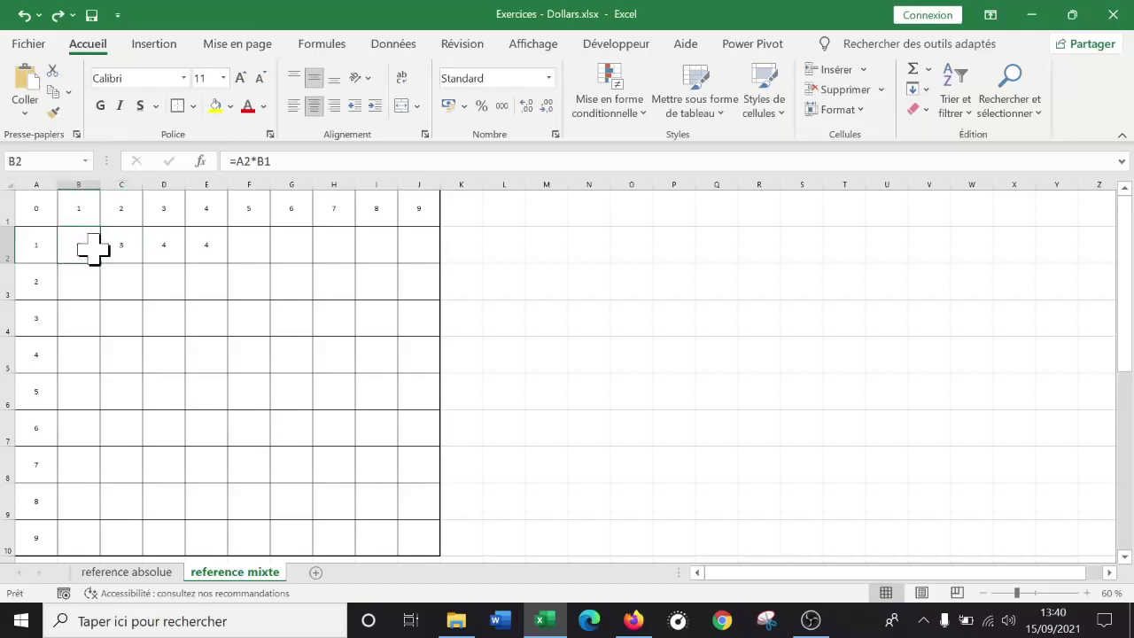
click(109, 249)
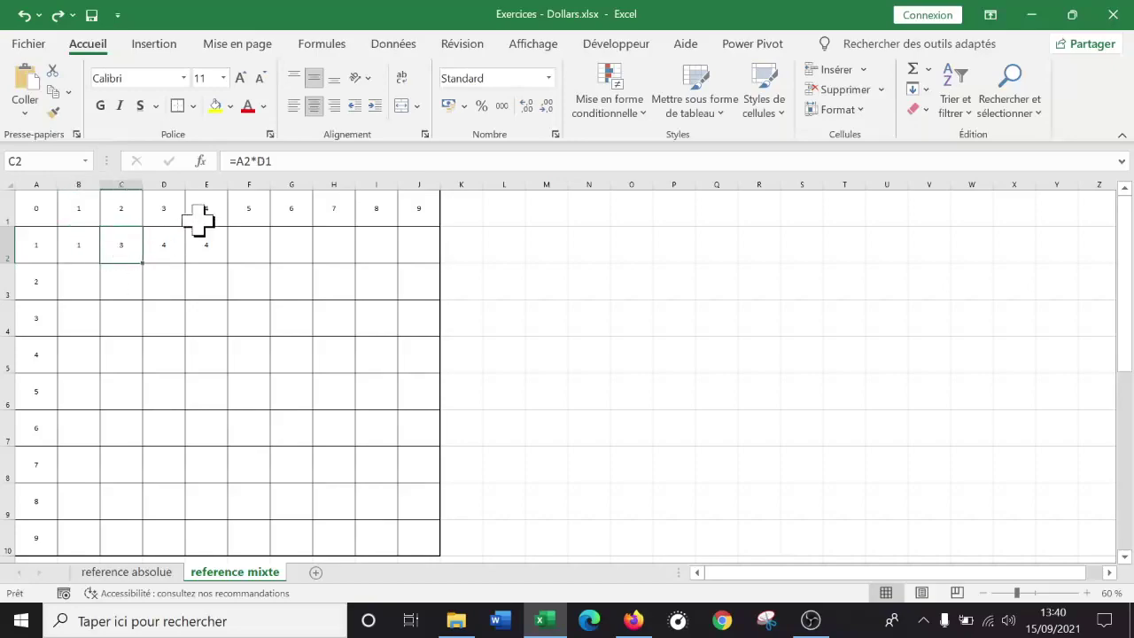
click(266, 162)
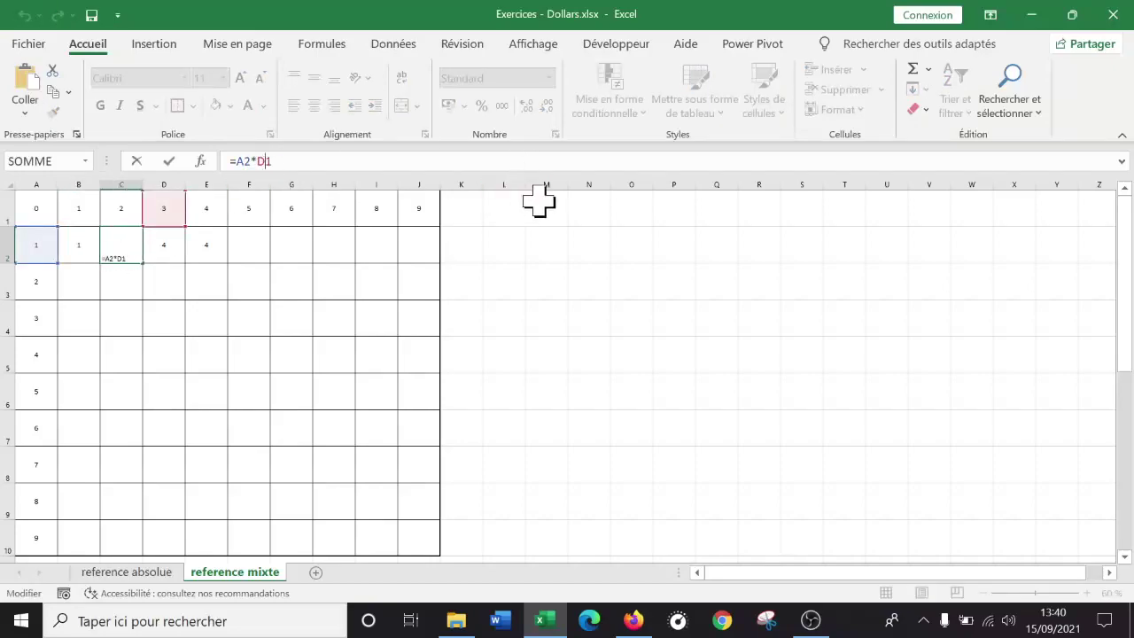
key(Escape)
- Re-enter the formula =A2*B1 in cell B2
click(79, 244)
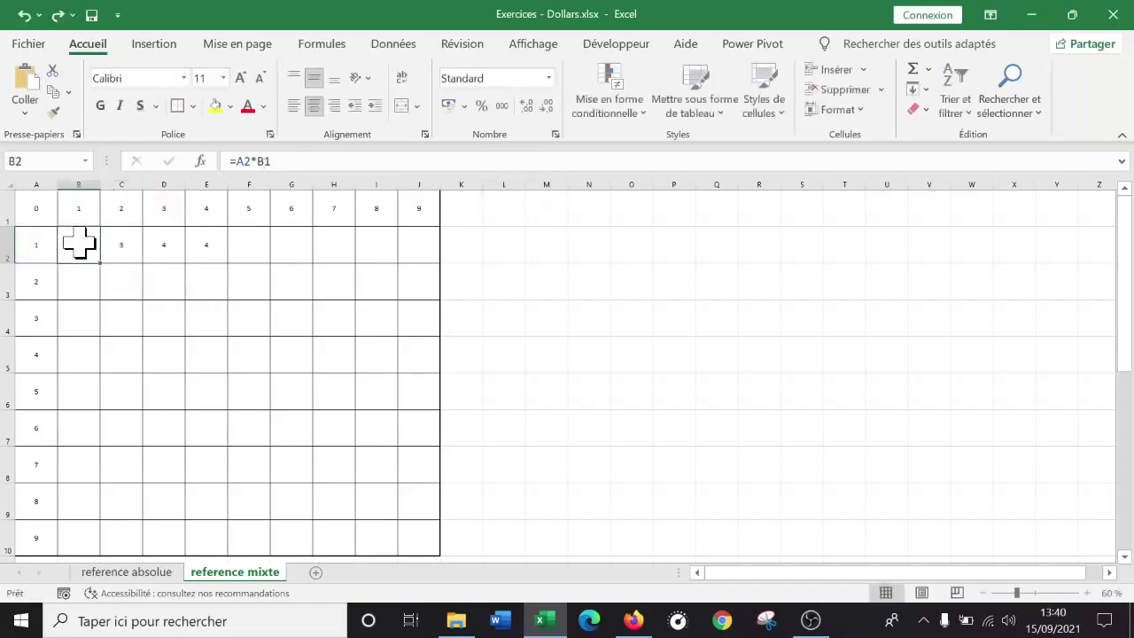
text(=)
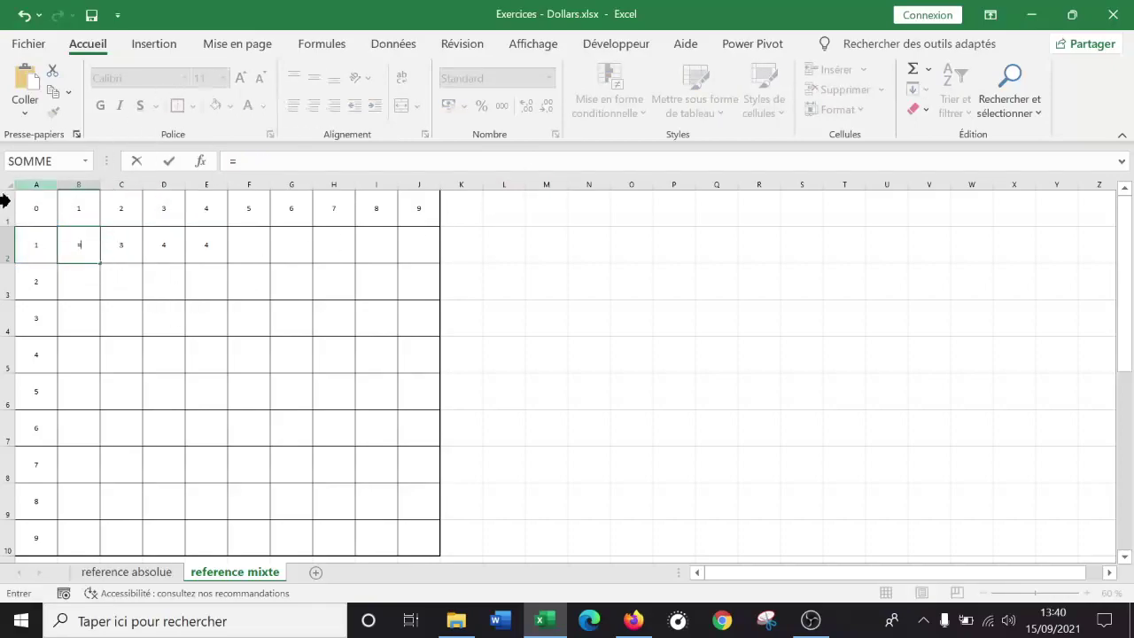
click(44, 248)
text(*)
click(85, 203)
key(Return)
- Correct the formula in cell C2 to =A2*C1 so it uses its own column header
click(121, 251)
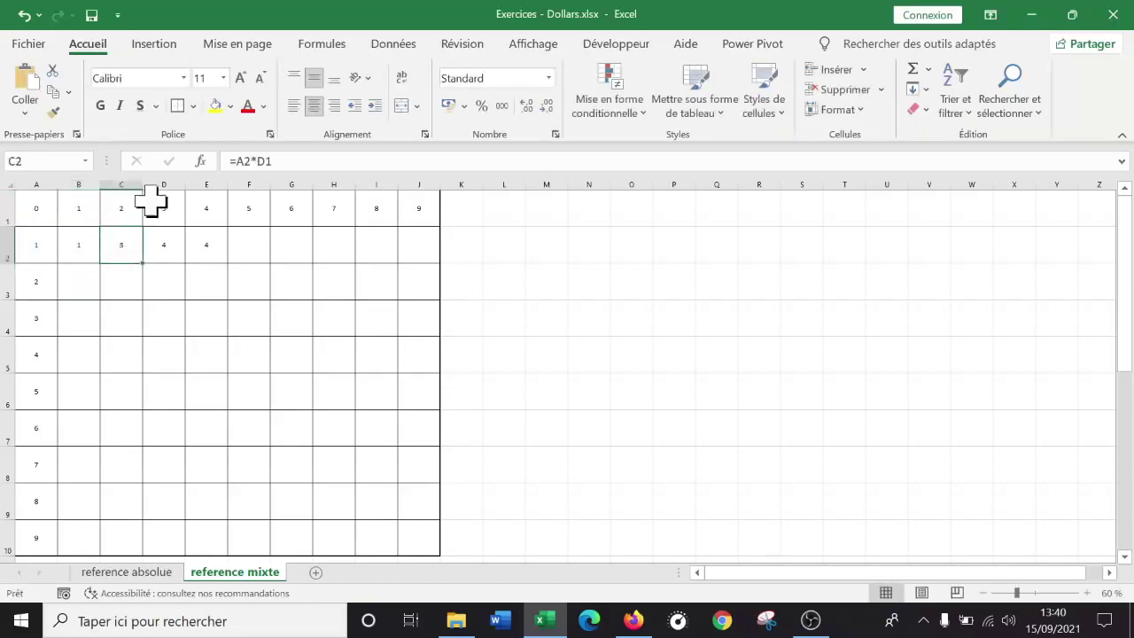
click(270, 157)
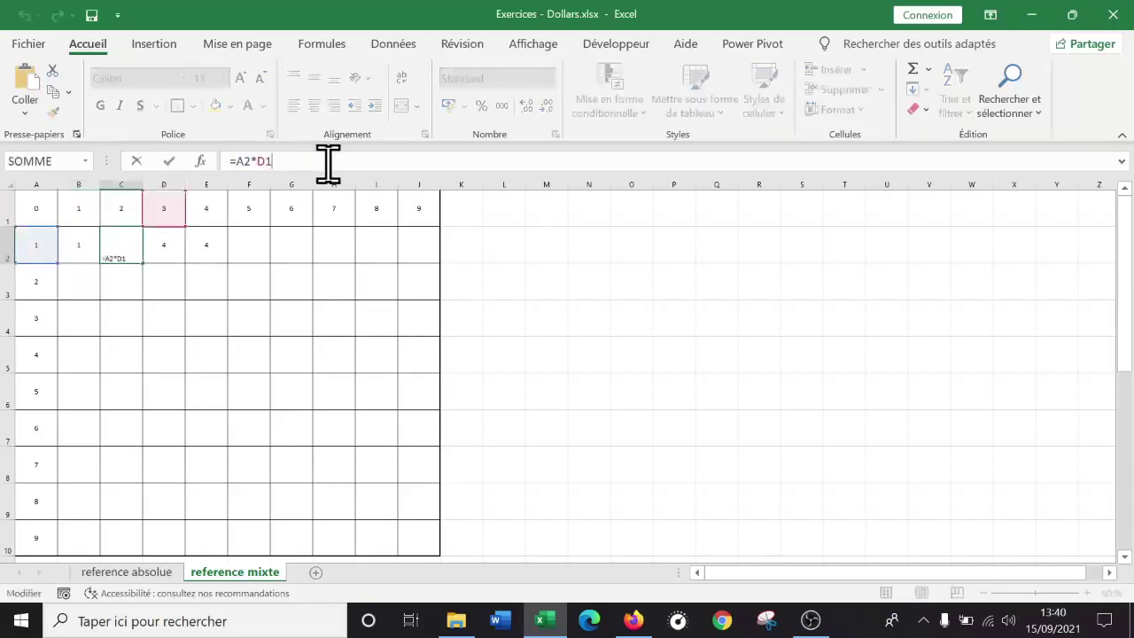
key(BackSpace)
key(BackSpace)
key(BackSpace)
text(*)
click(131, 209)
key(Return)
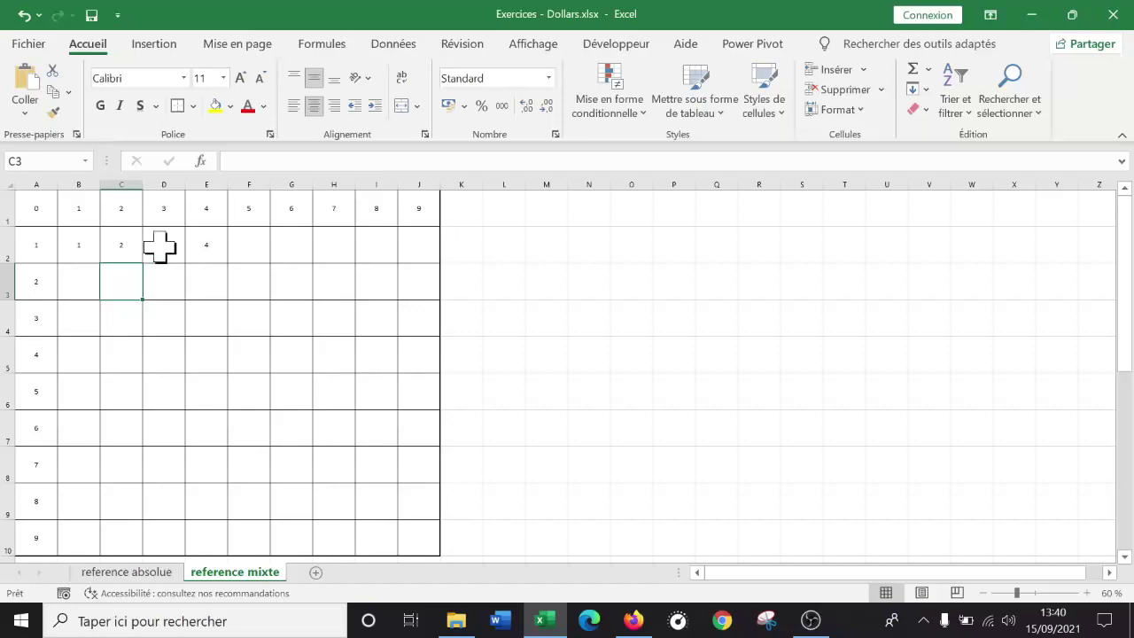
- Replace the formula in cell D2 with =A2*D1
click(160, 248)
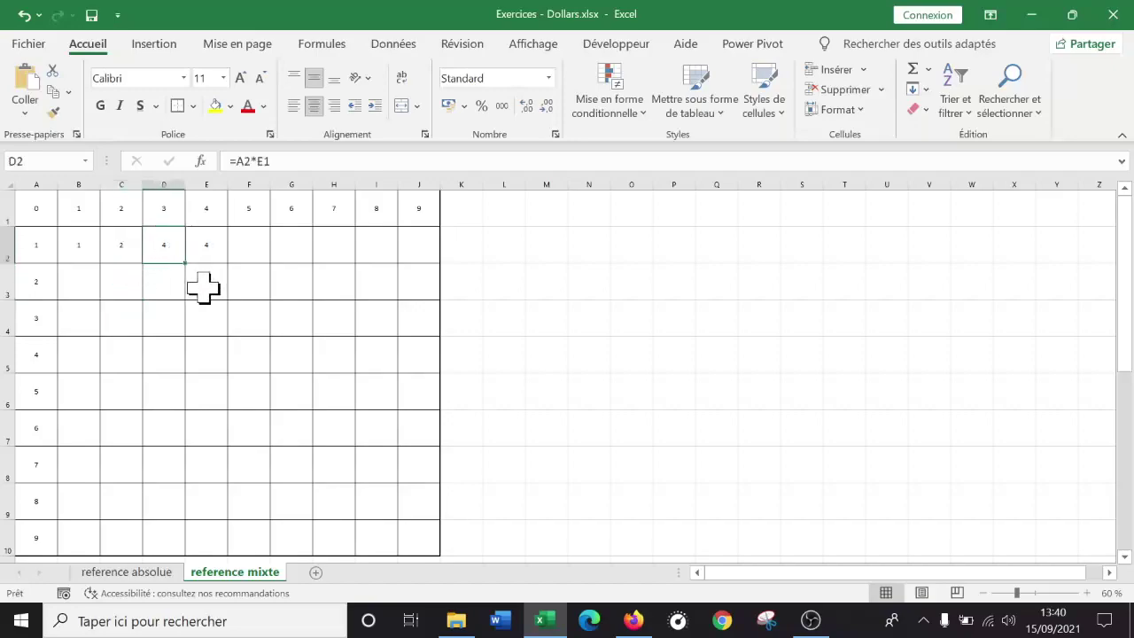
text(=)
click(40, 243)
text(*)
click(165, 205)
key(Return)
- Review the row 2 formulas from B2 to E2 to see which part of each reference changes
click(214, 241)
click(88, 243)
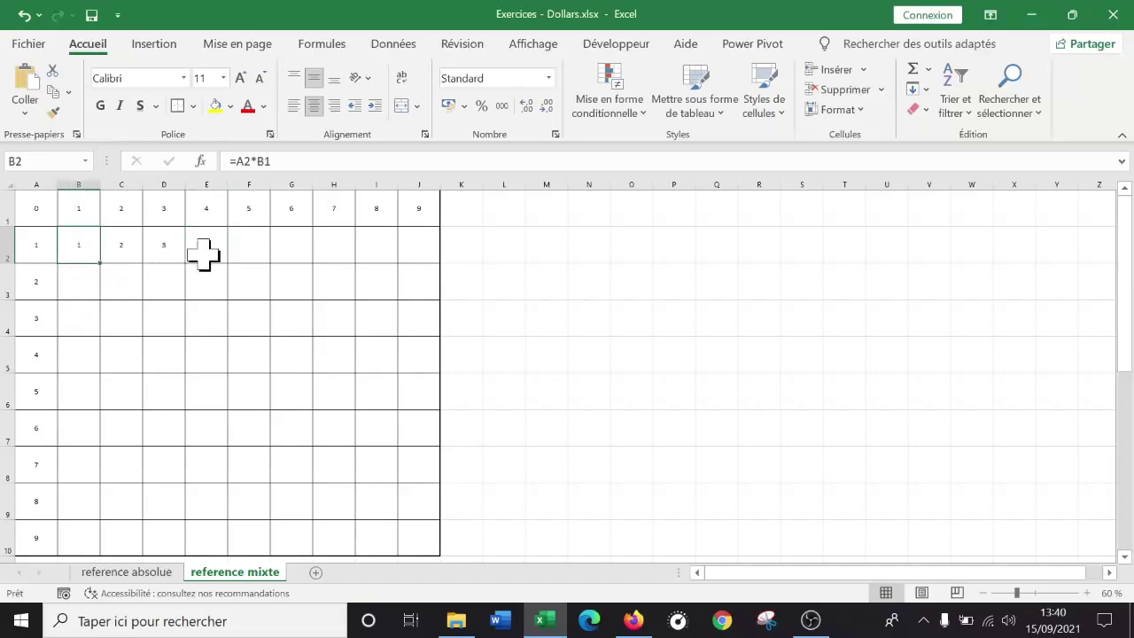
click(123, 251)
click(165, 247)
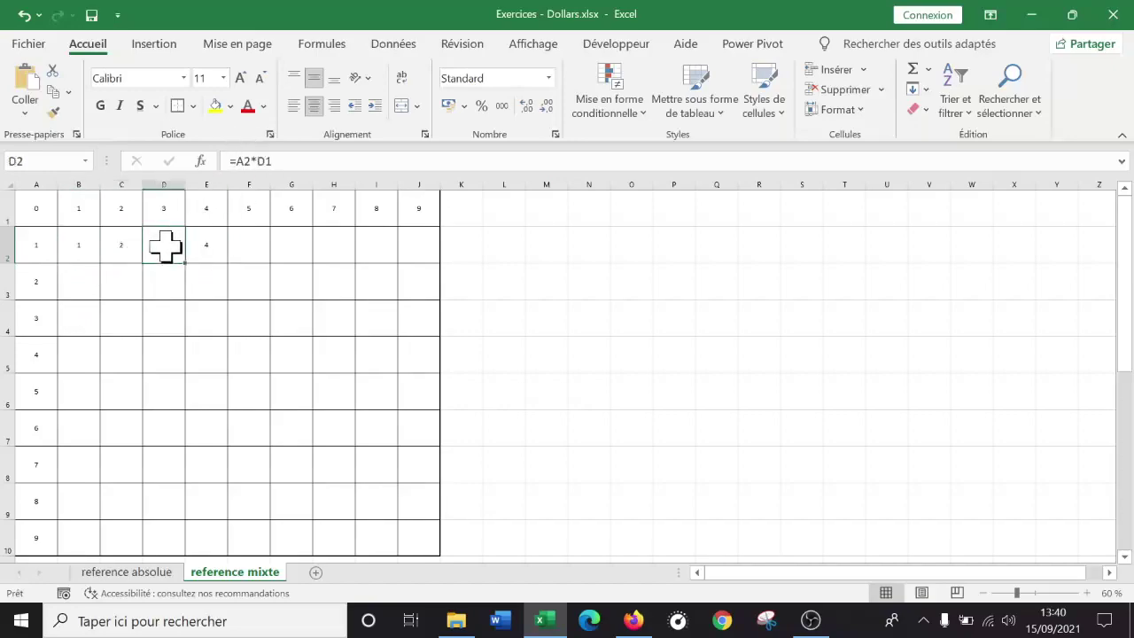
click(209, 247)
click(237, 250)
click(73, 251)
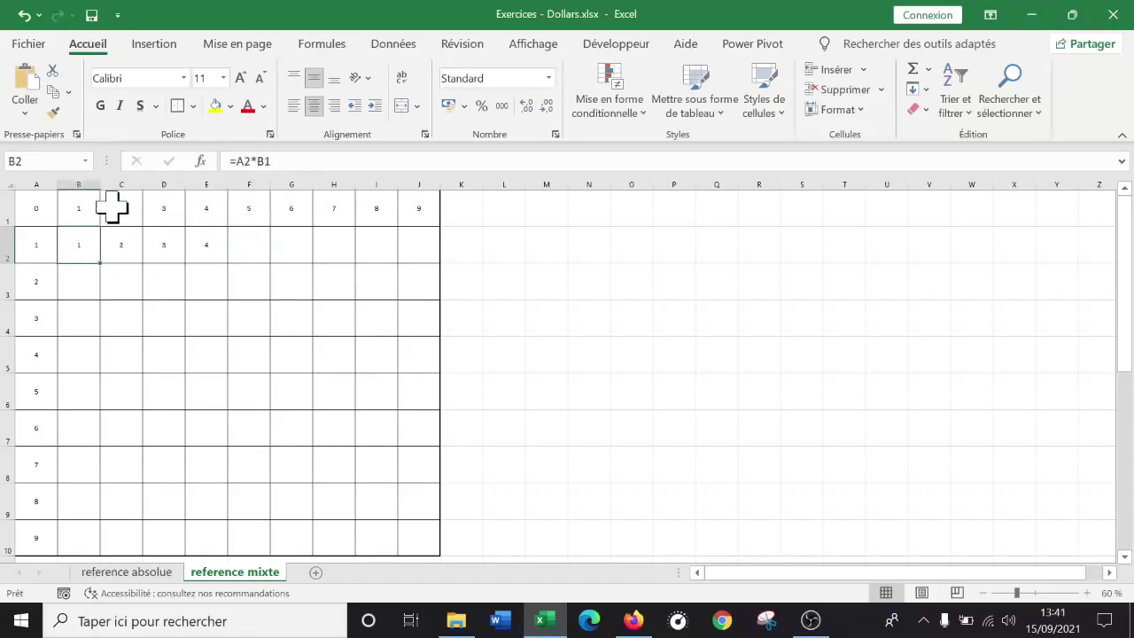
- Change the B2 formula to =A2*B$1, locking the header row, and fill it across to J2
click(266, 160)
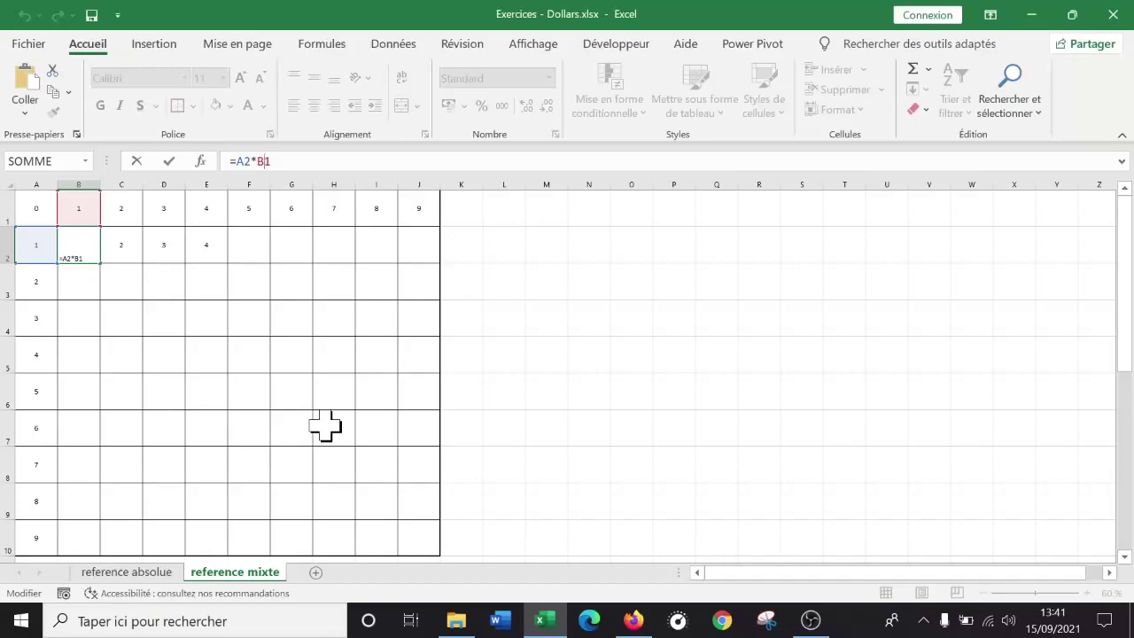
key(Return)
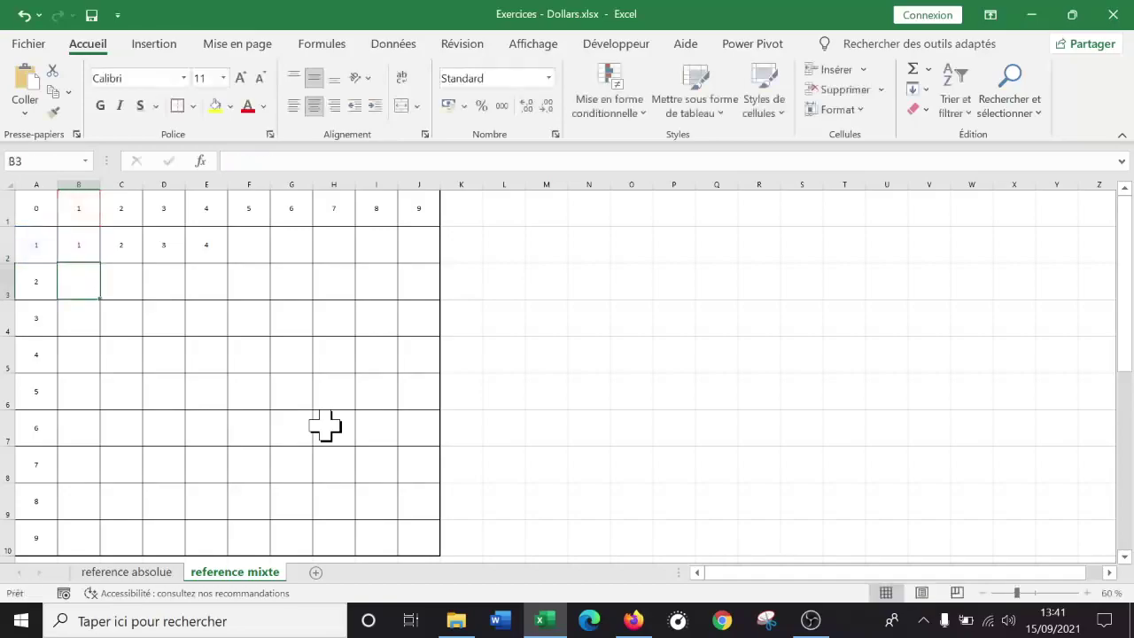
click(82, 240)
drag(101, 266, 426, 257)
- Examine the formulas in B2 to F2 to compare how the row and column header references were copied
click(69, 249)
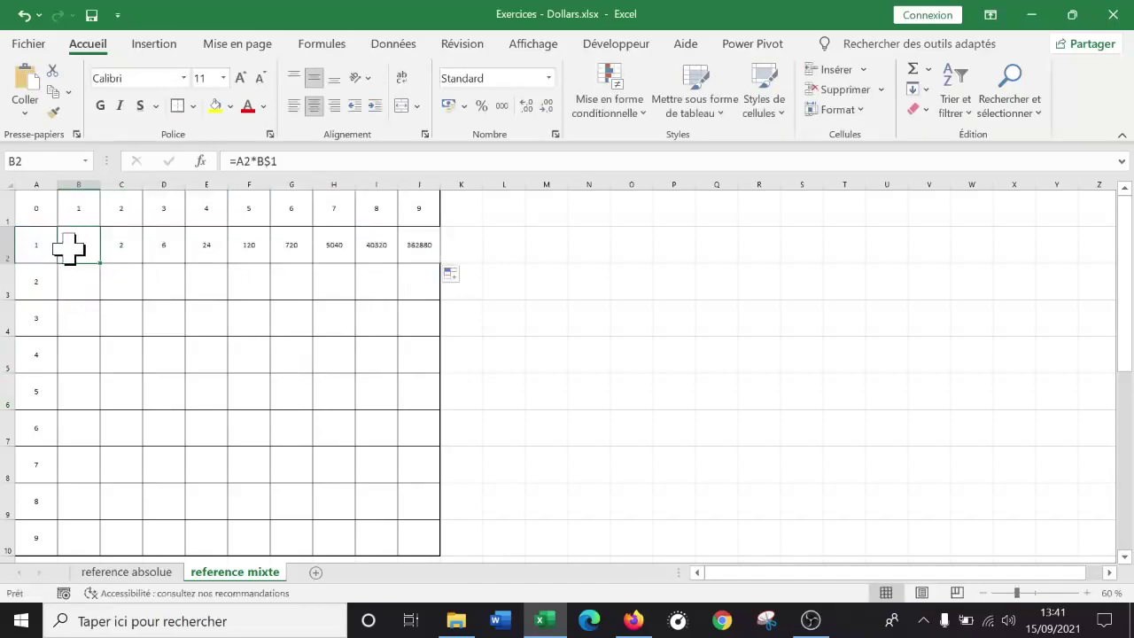
click(134, 245)
click(154, 245)
click(237, 248)
click(207, 245)
click(82, 245)
click(121, 245)
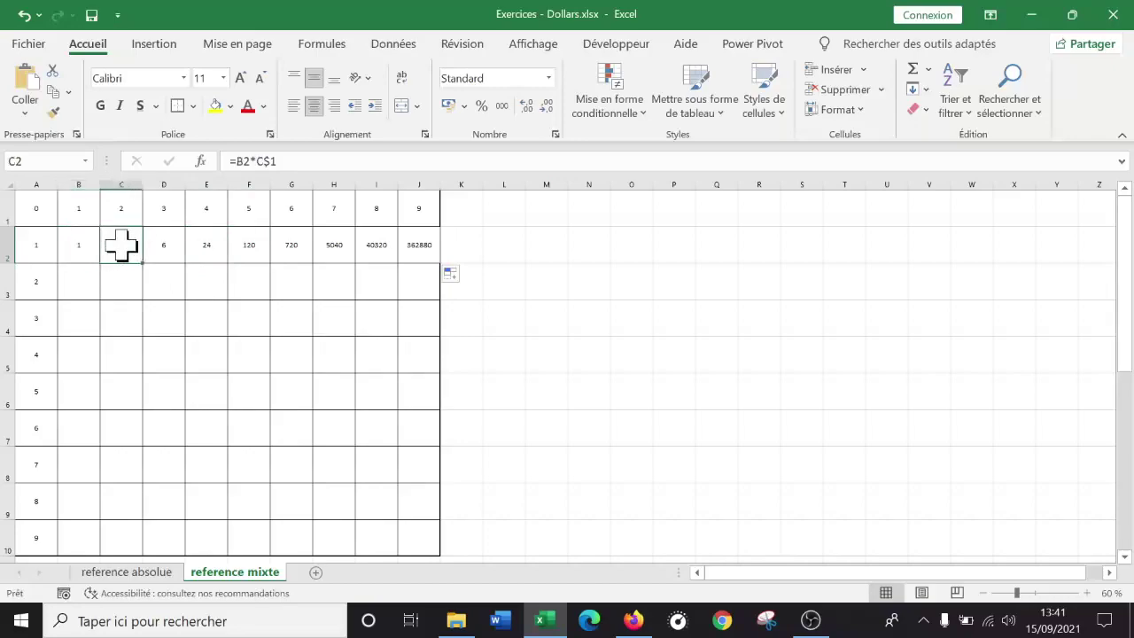
- Compare the copied references in row 2, and change the B2 formula to =$A2*B$1 to lock column A
click(86, 246)
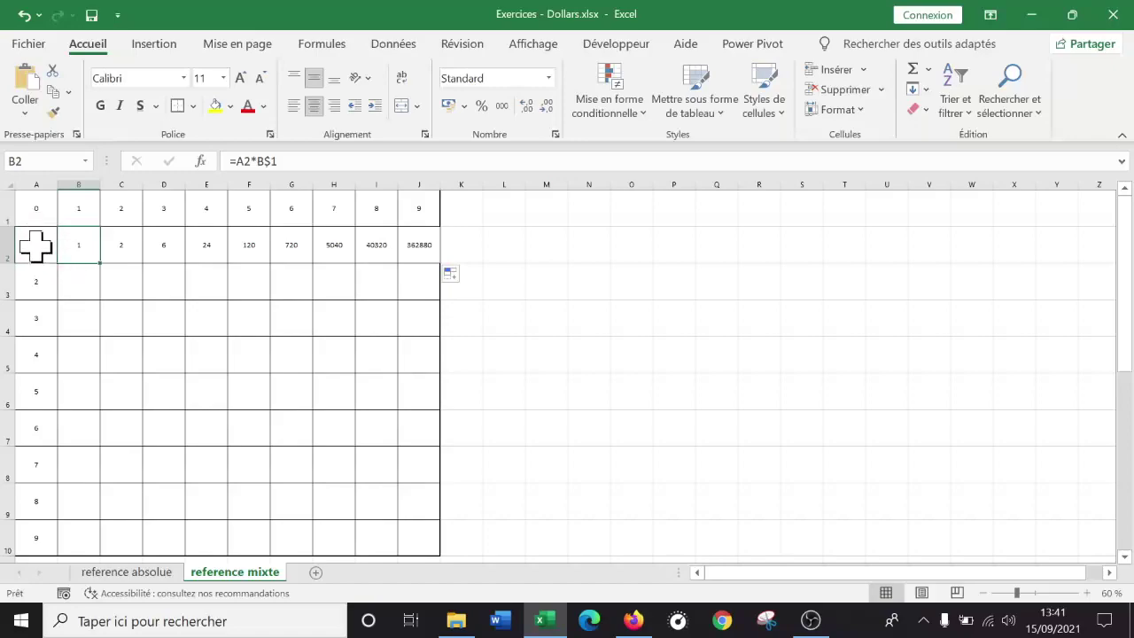
click(131, 241)
click(152, 241)
click(84, 241)
click(238, 160)
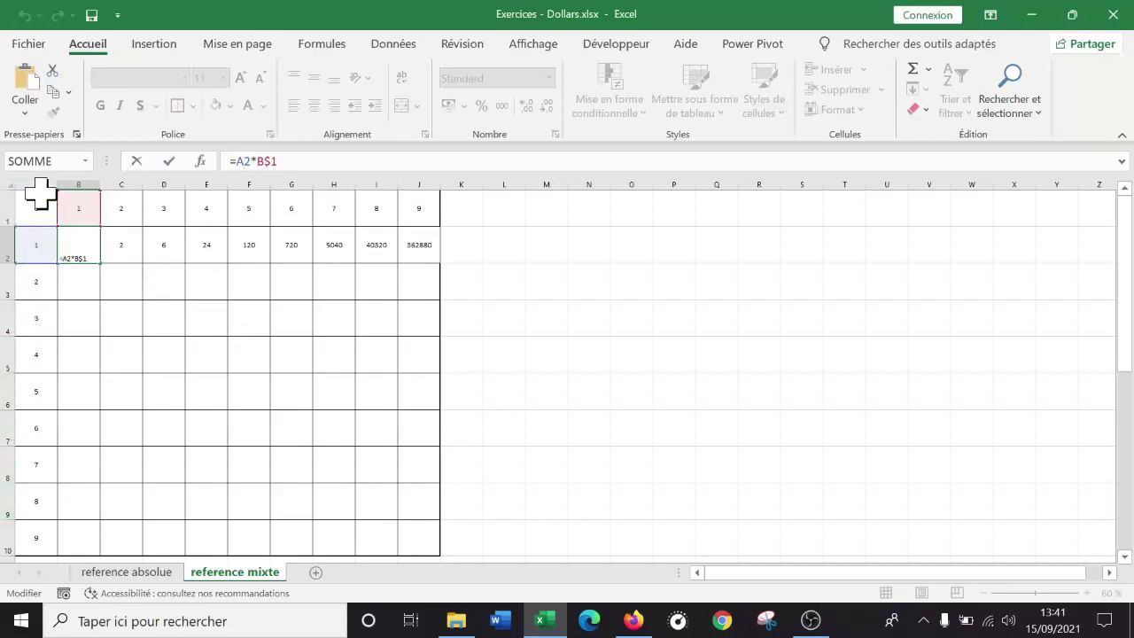
click(234, 161)
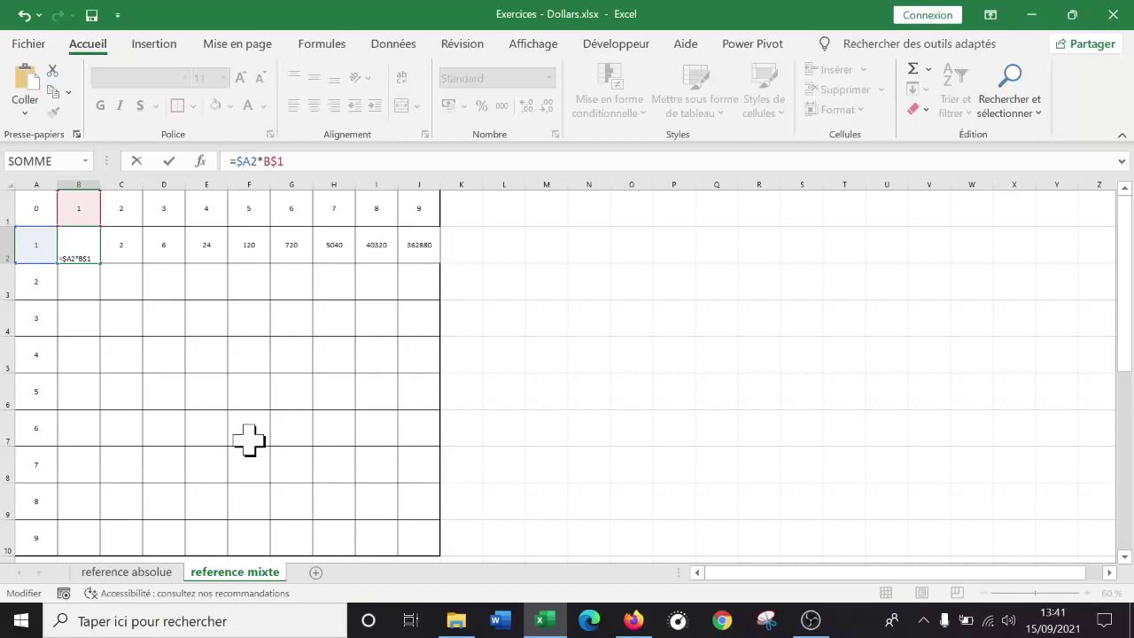
key(Return)
- Fill the B2 formula across to J2 and down to row 10 to complete the multiplication table
click(73, 251)
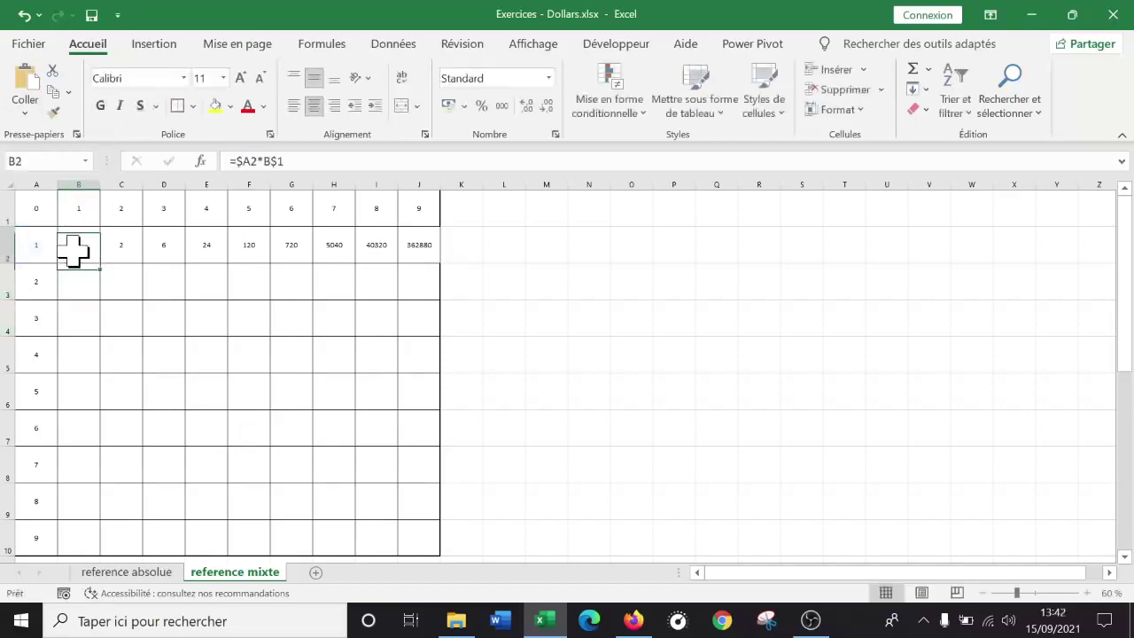
drag(104, 264, 424, 276)
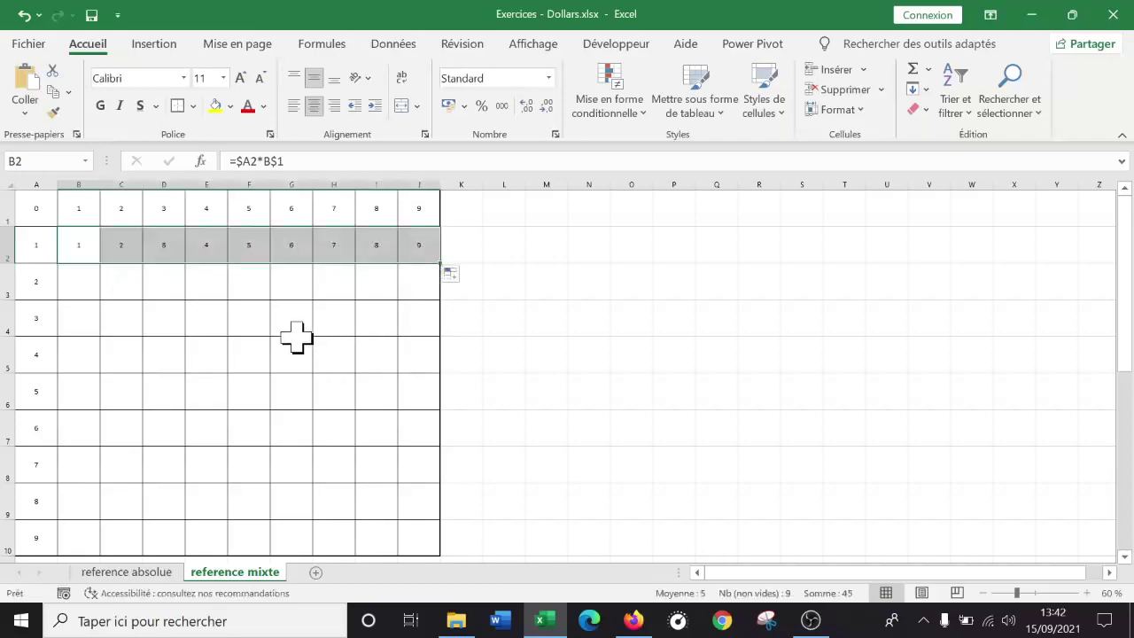
drag(445, 263, 435, 544)
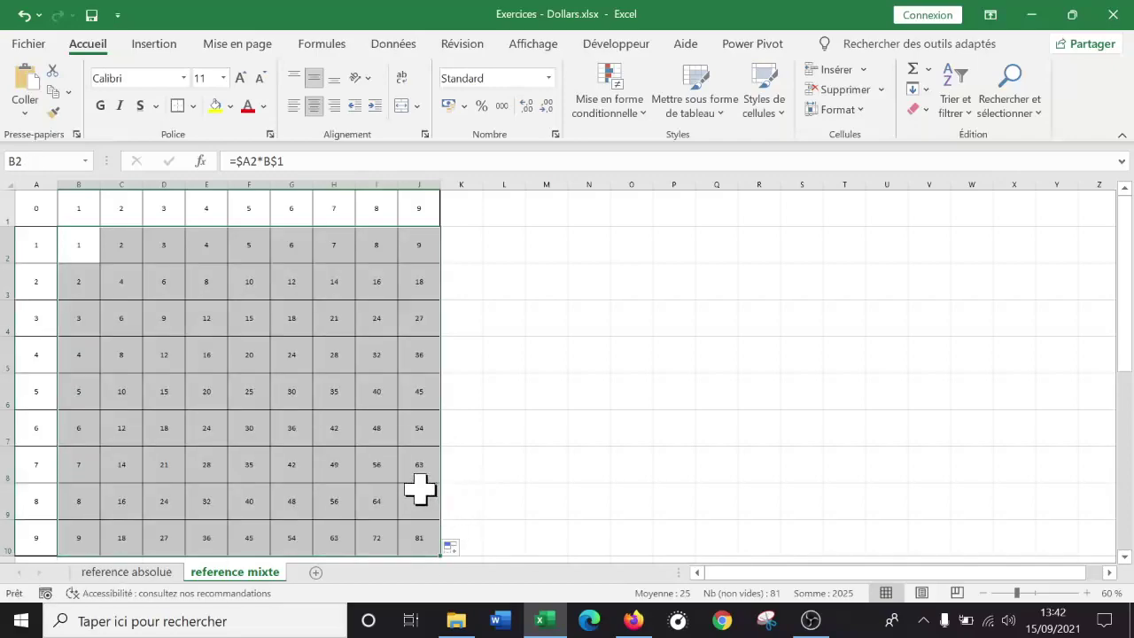
- Compare the formulas in B2 and F2 to check the locked column and locked row
double_click(85, 244)
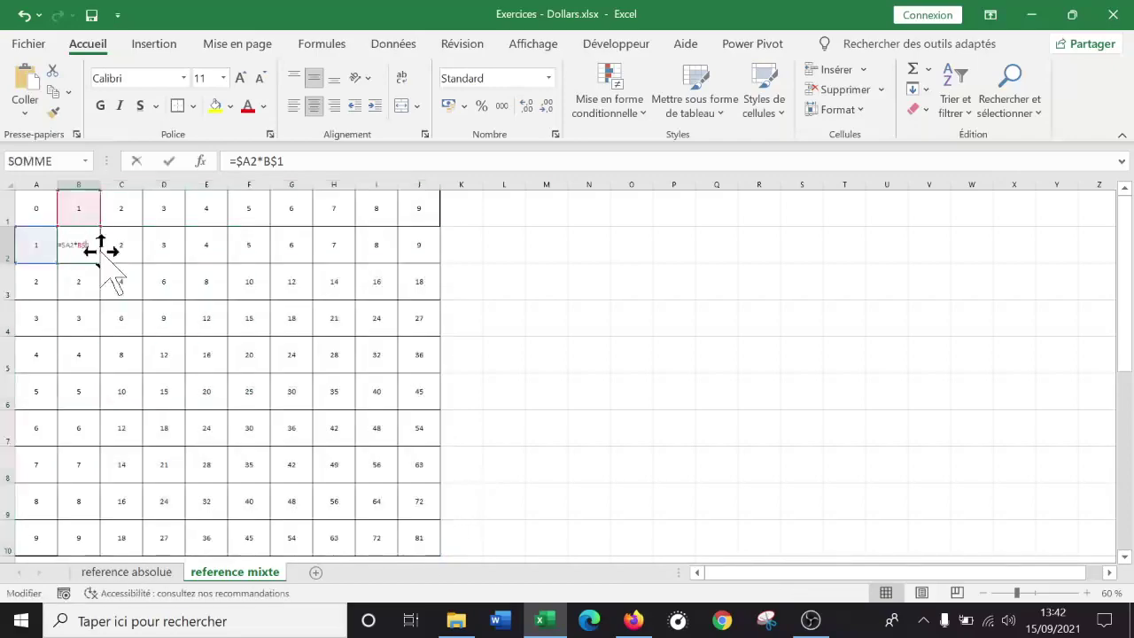
click(240, 258)
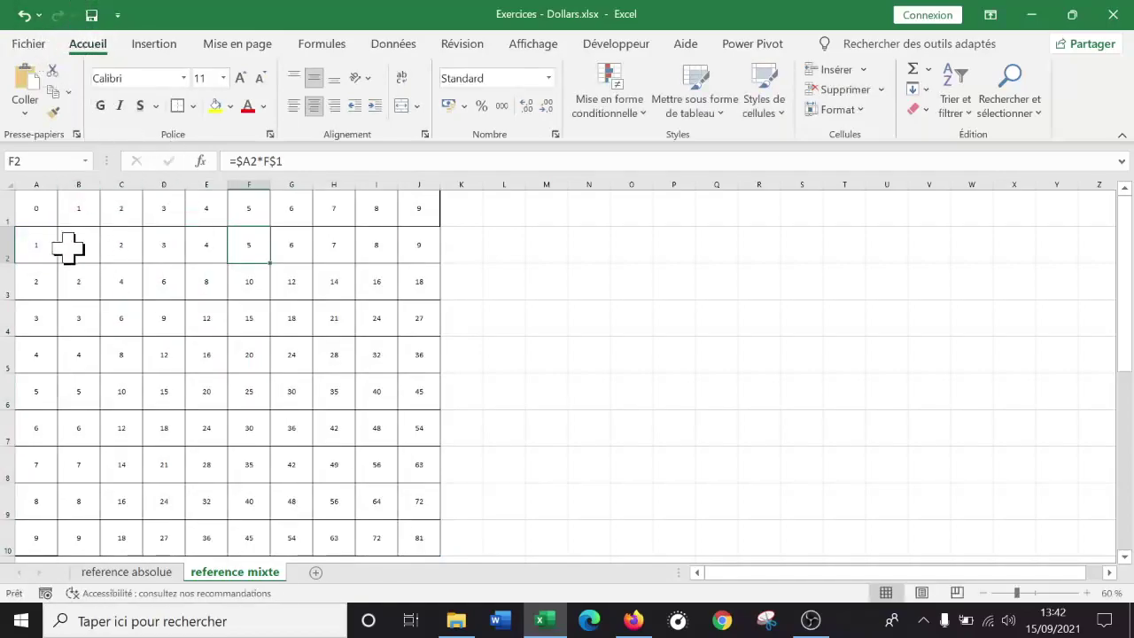
double_click(81, 246)
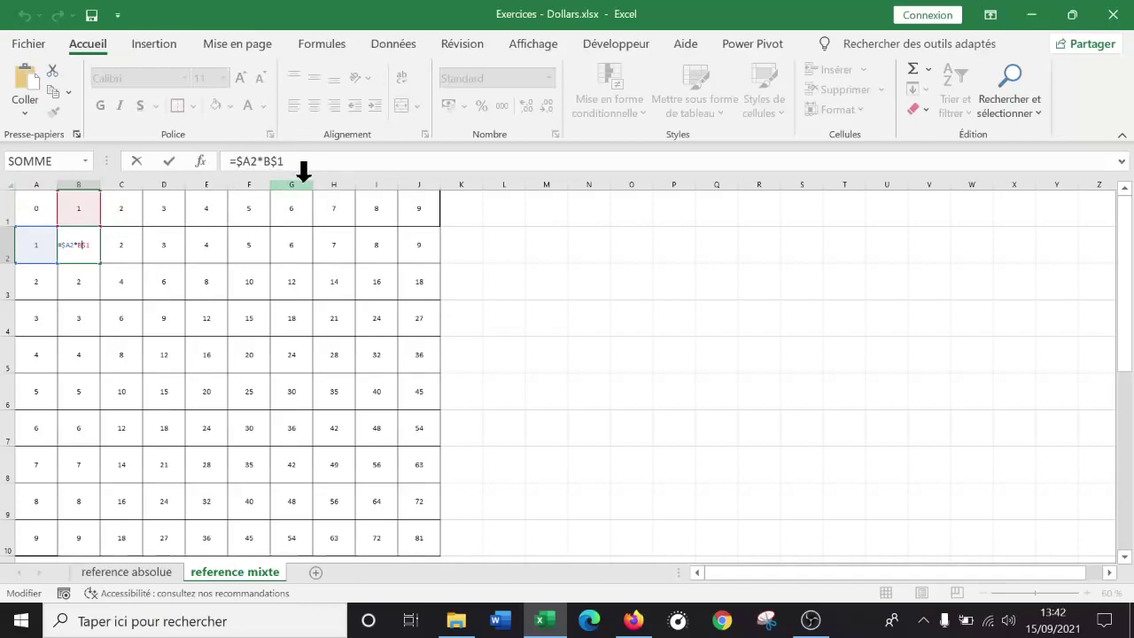
key(Return)
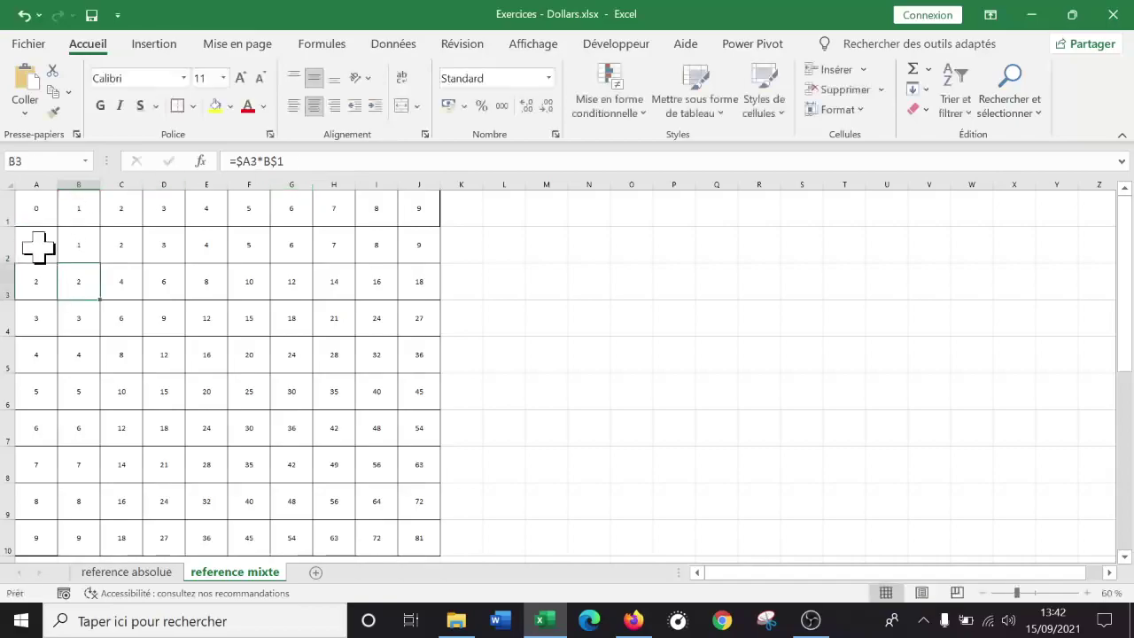
- Examine the formulas from B2 to E2 to see which reference changes across the row
click(1041, 592)
scroll(239, 391, up, 1)
drag(760, 576, 577, 567)
double_click(197, 349)
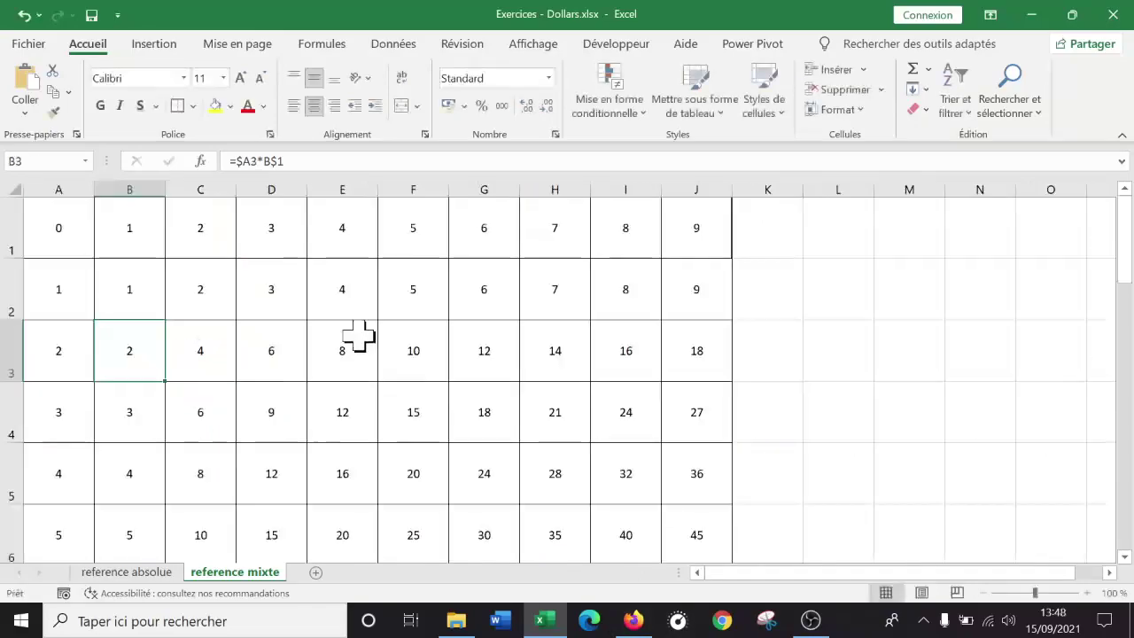
ctrl+scroll(359, 335, down, 1)
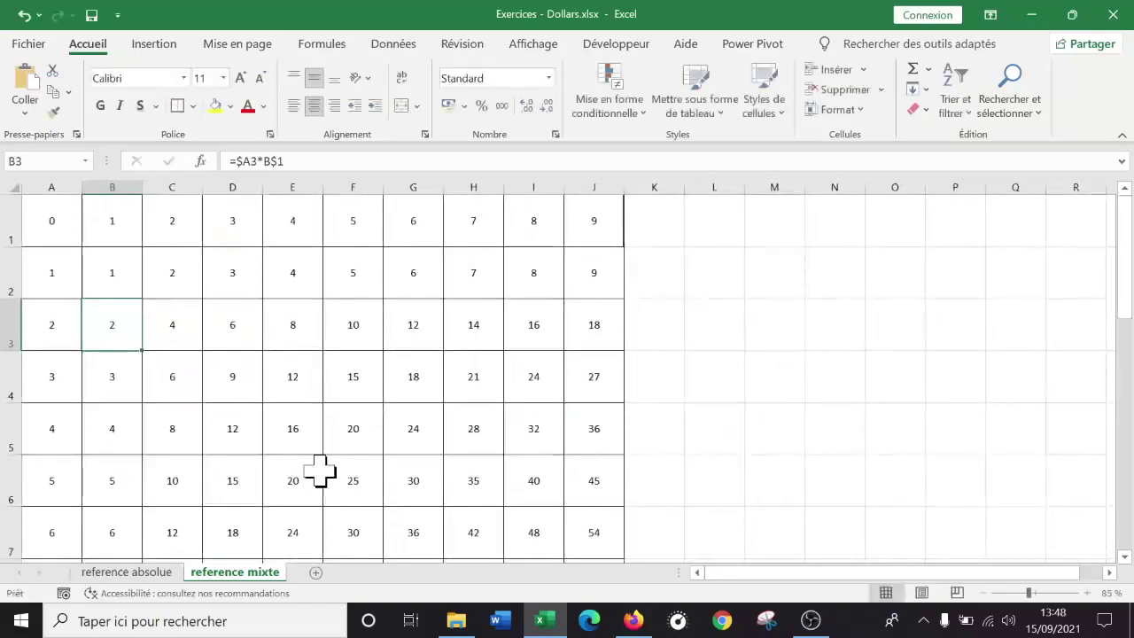
click(117, 282)
double_click(118, 282)
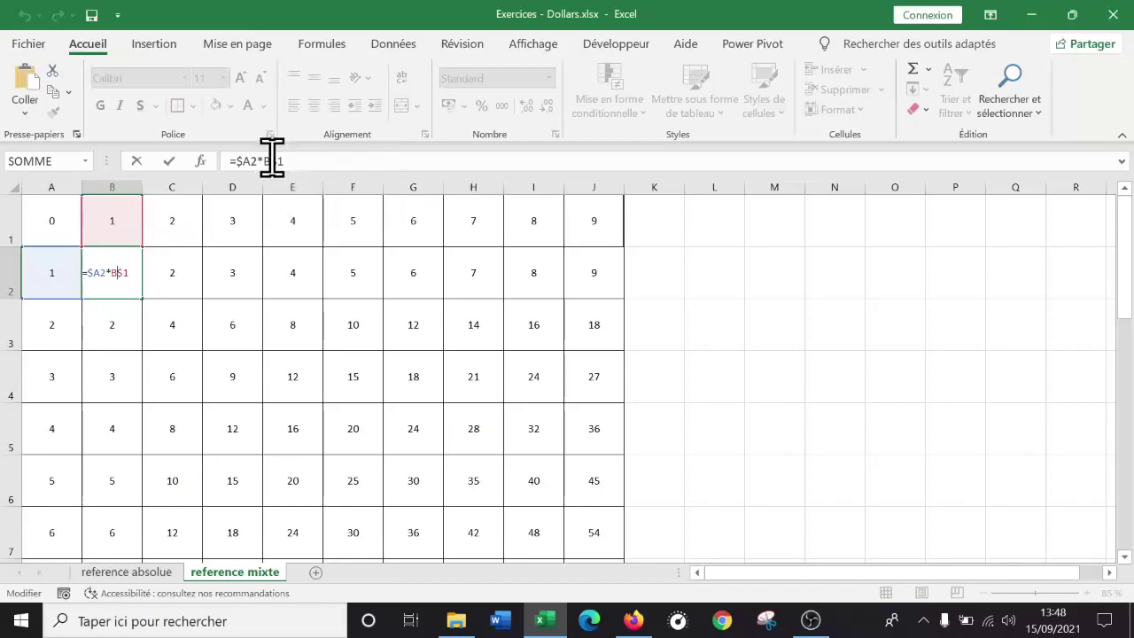
key(Escape)
double_click(183, 263)
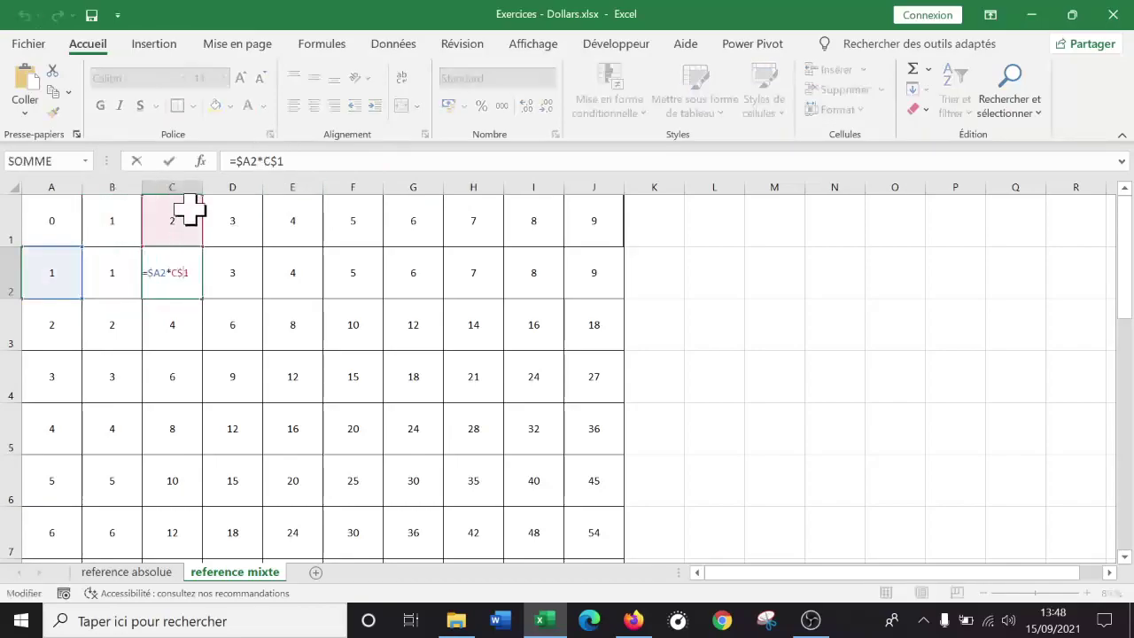
double_click(252, 273)
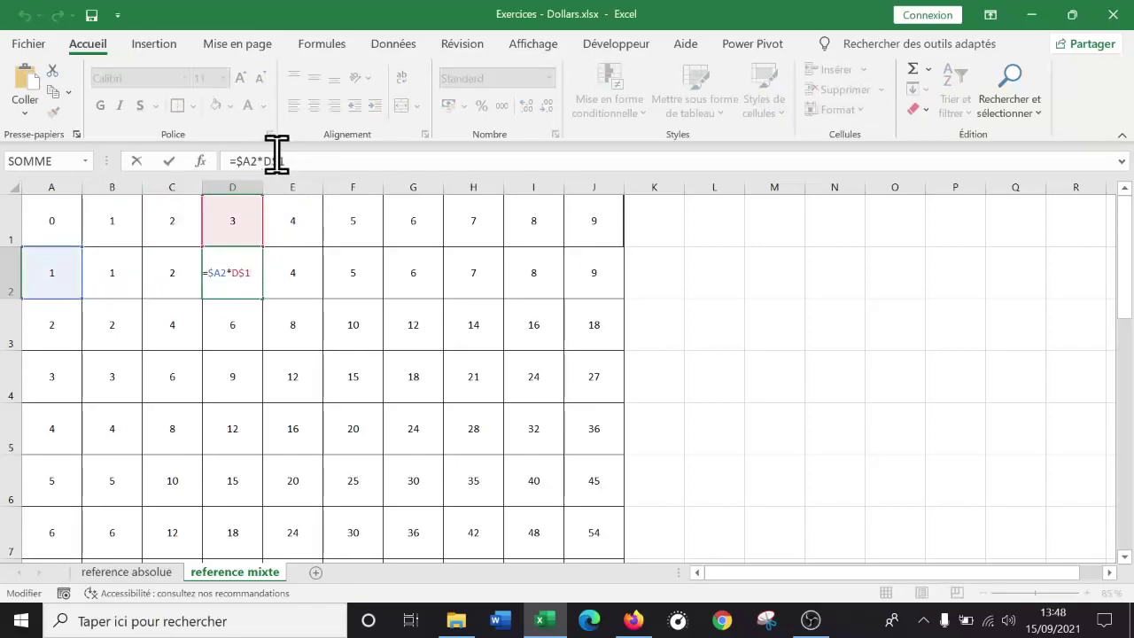
double_click(292, 274)
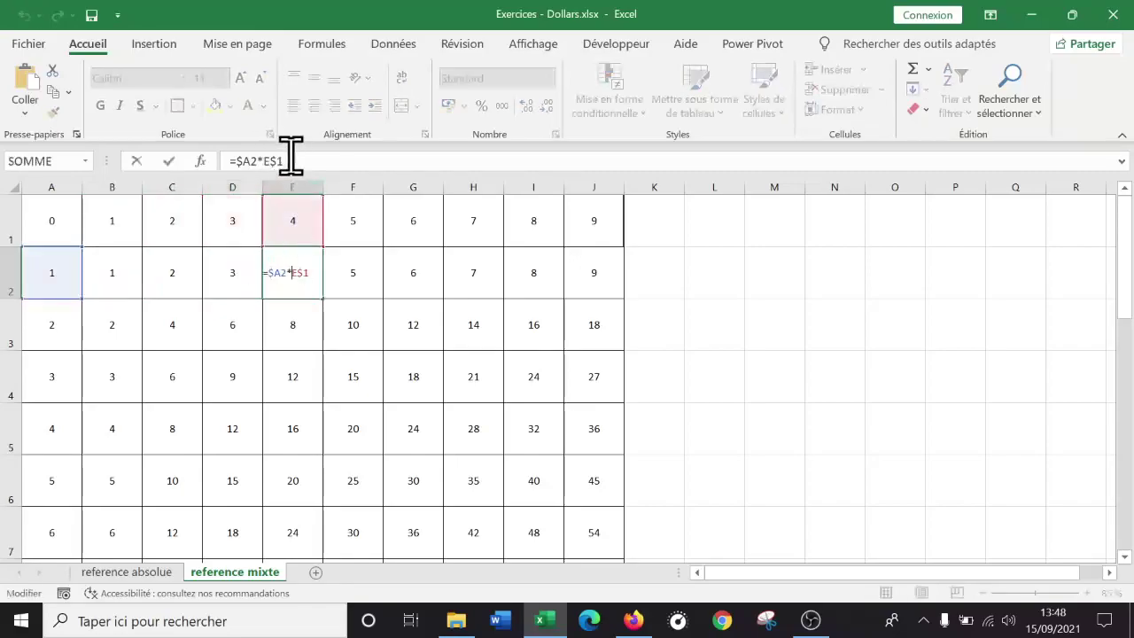
- Examine the formulas in E4, E5 and E6 to see which reference changes down the column
double_click(285, 379)
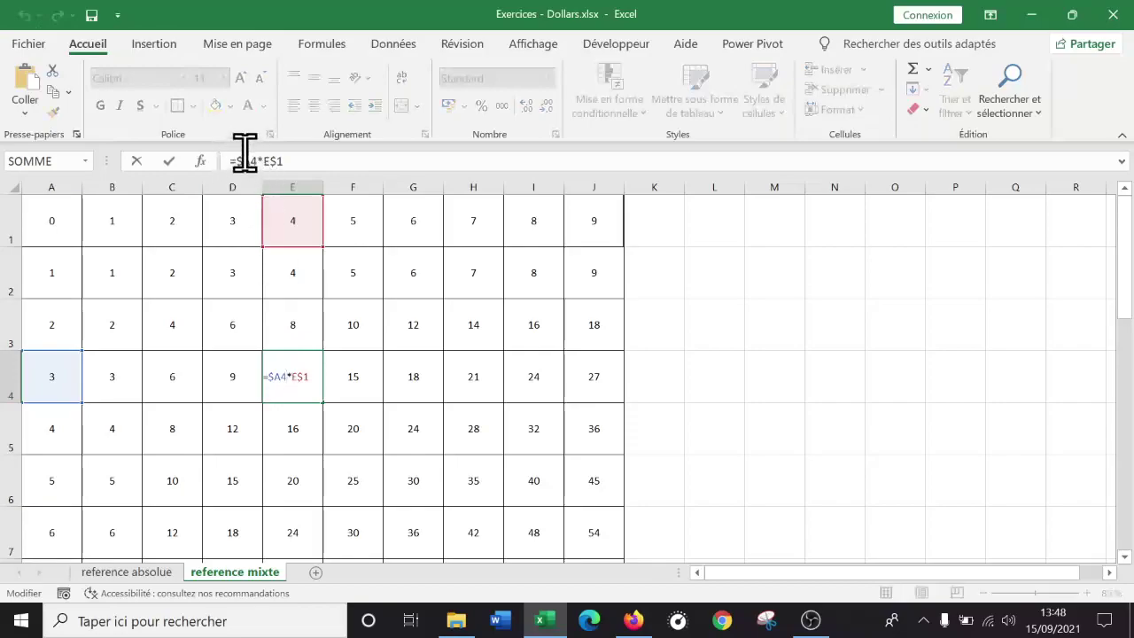
double_click(294, 436)
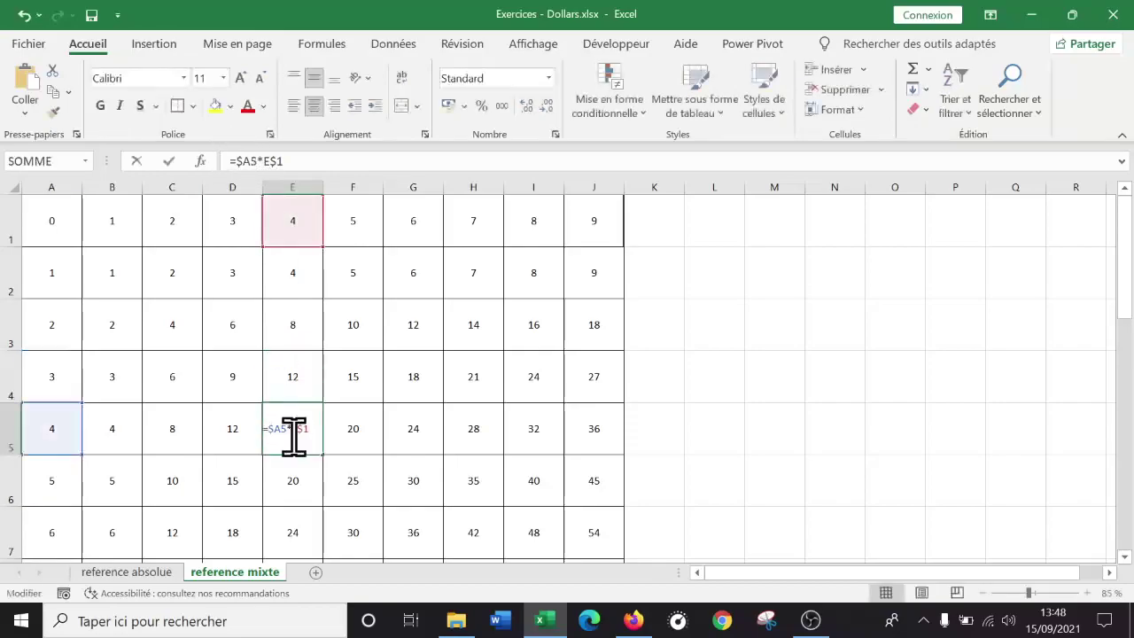
double_click(294, 492)
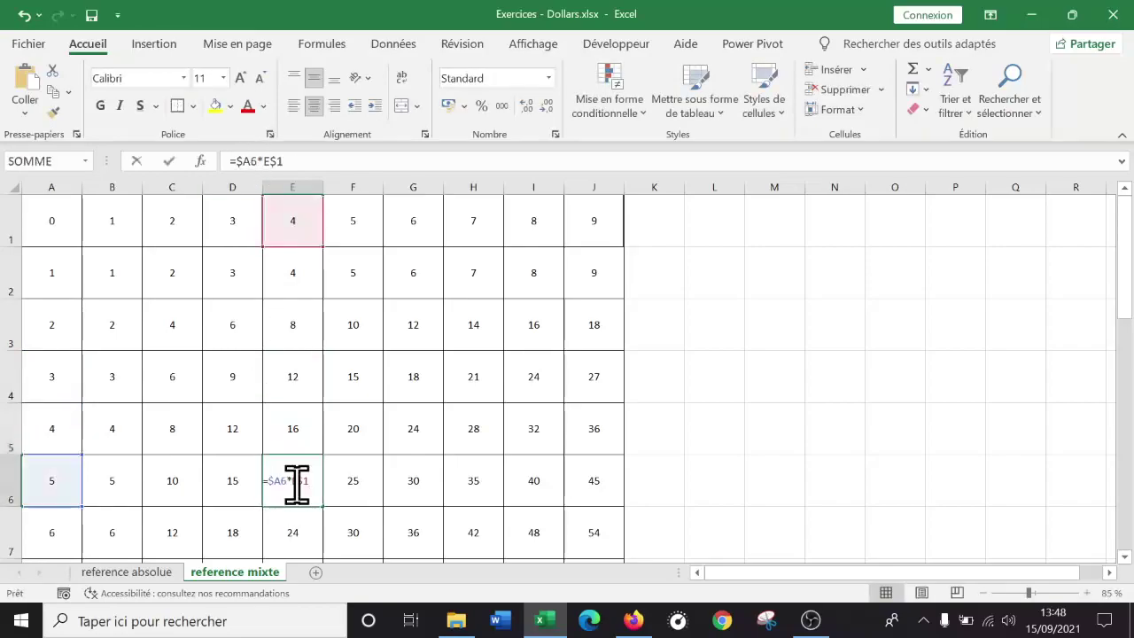
key(ctrl+Return)
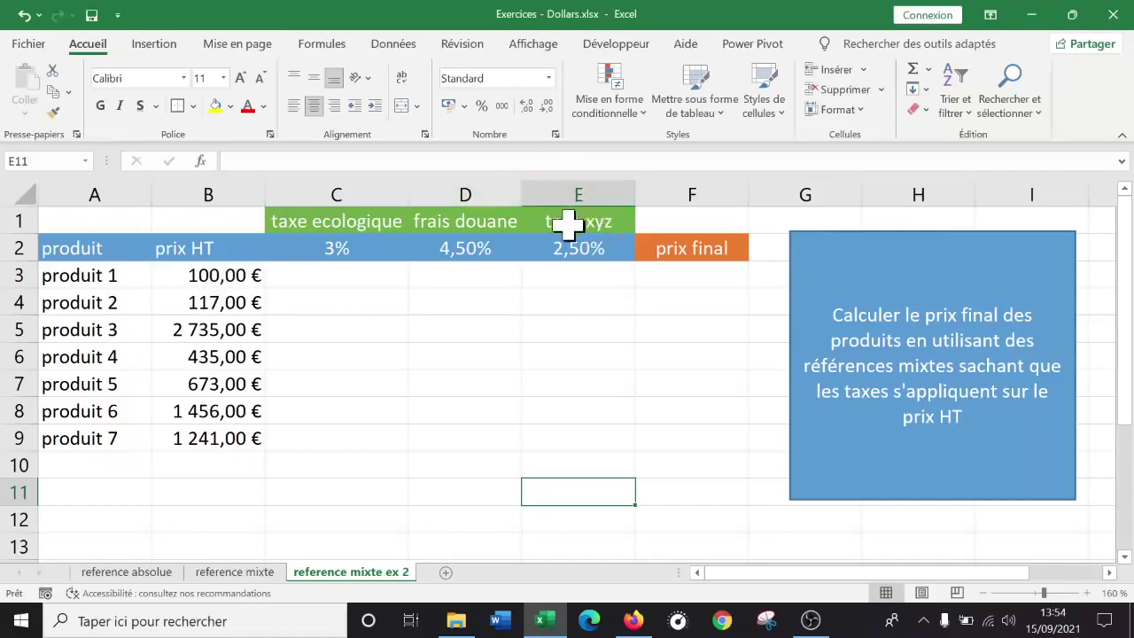
- Center the "prix HT" header in cell B2 of the "reference mixte ex 2" sheet
click(582, 272)
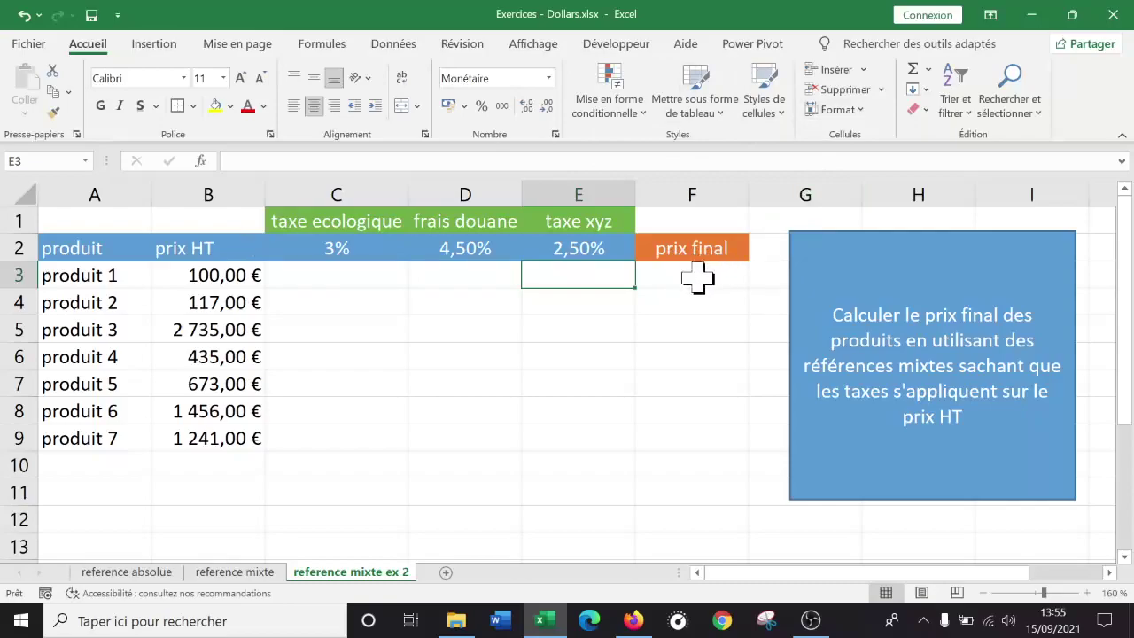
click(222, 248)
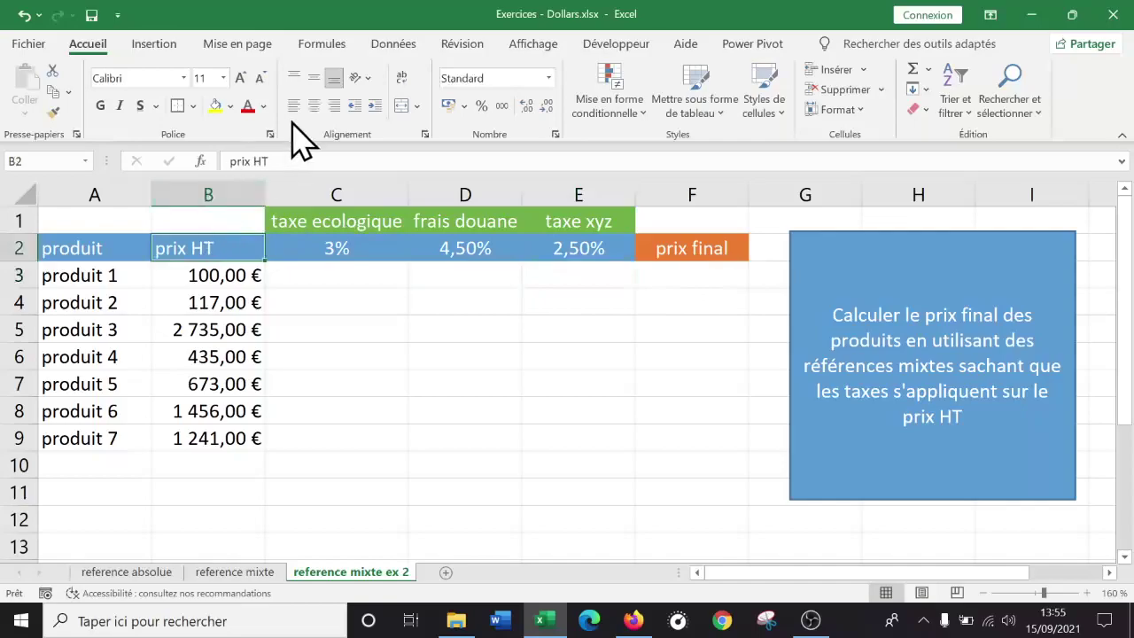
click(313, 106)
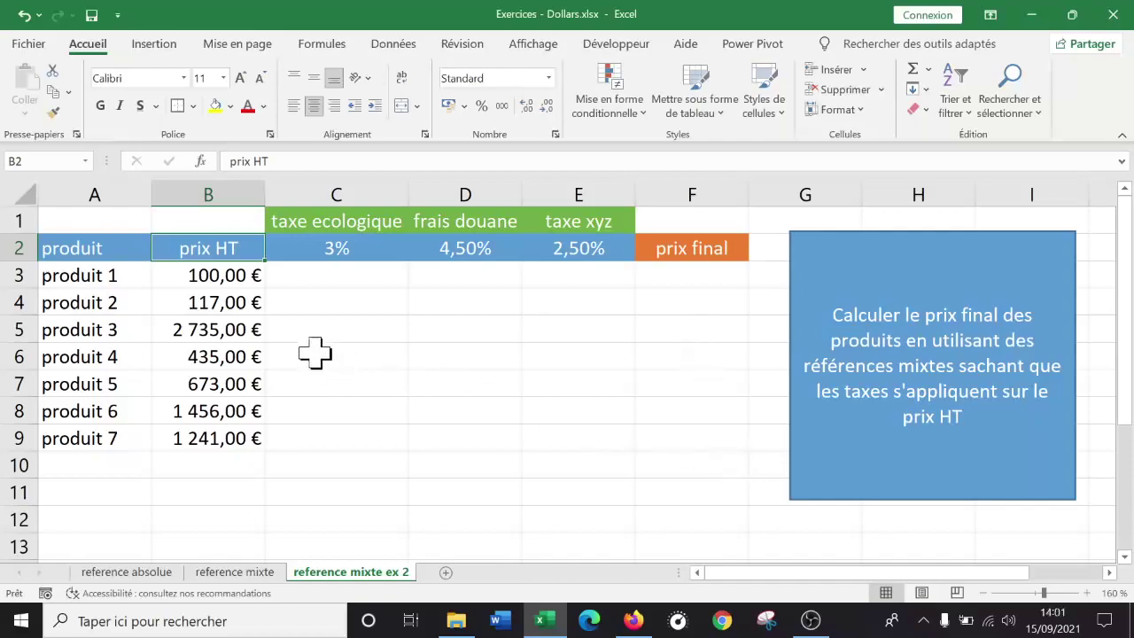
- Enter =B3*C2 in cell C3 to calculate the ecological tax on produit 1
click(347, 281)
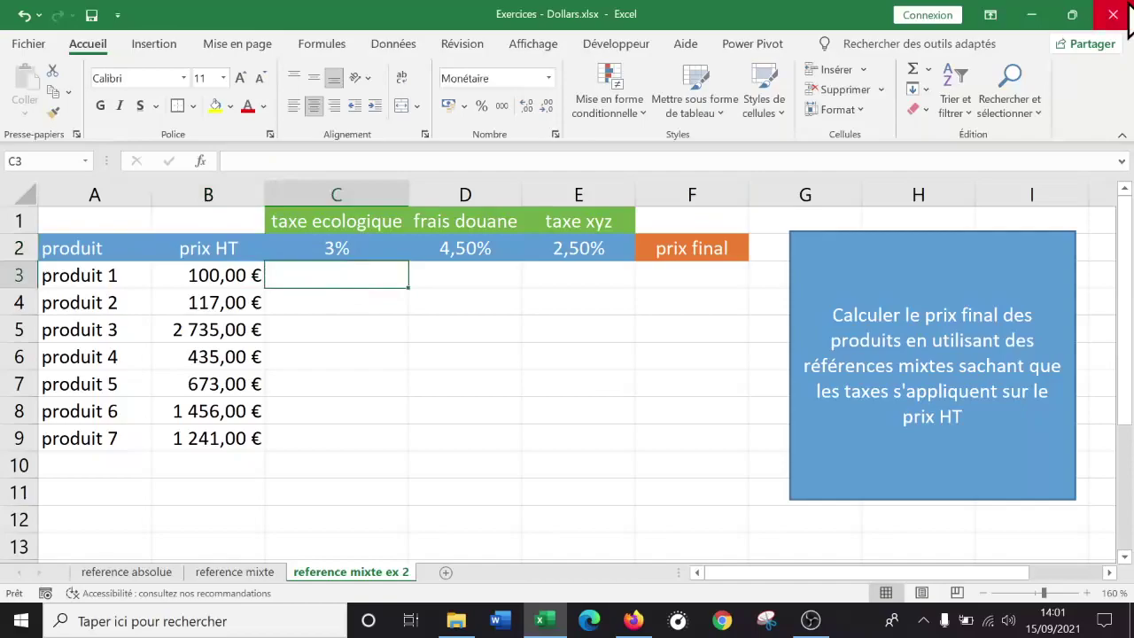
text(=)
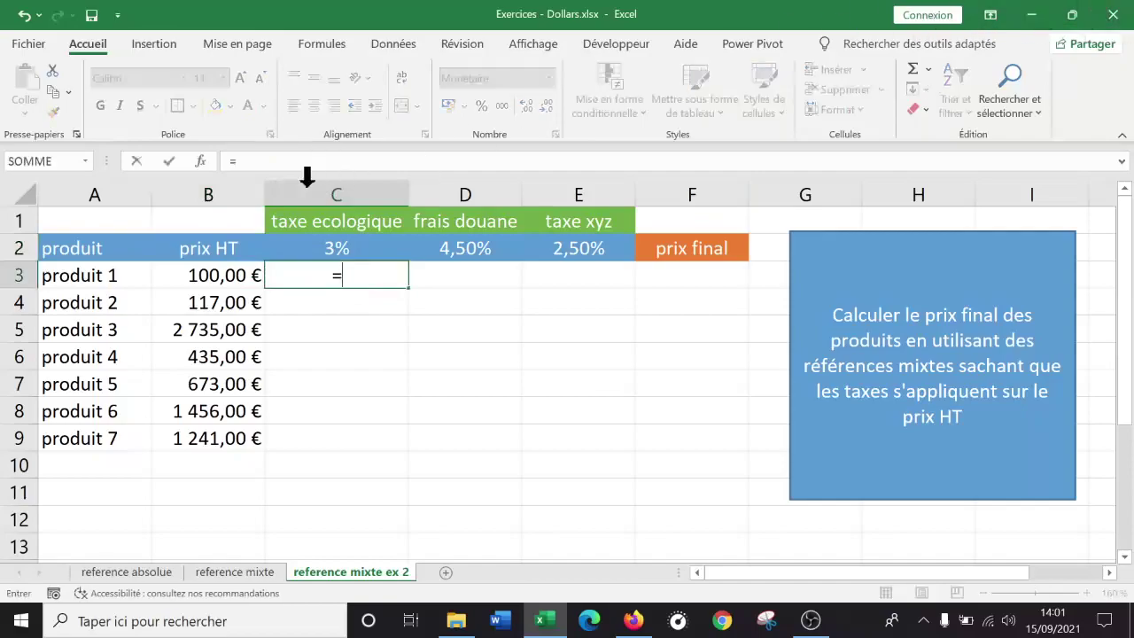
click(195, 276)
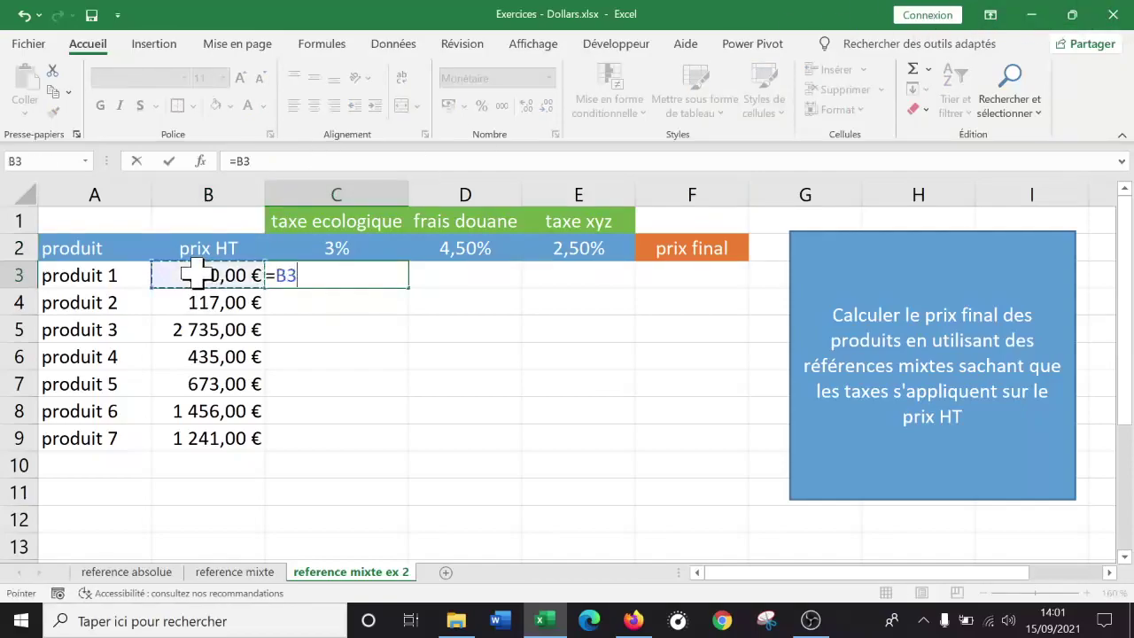
text(*)
click(322, 245)
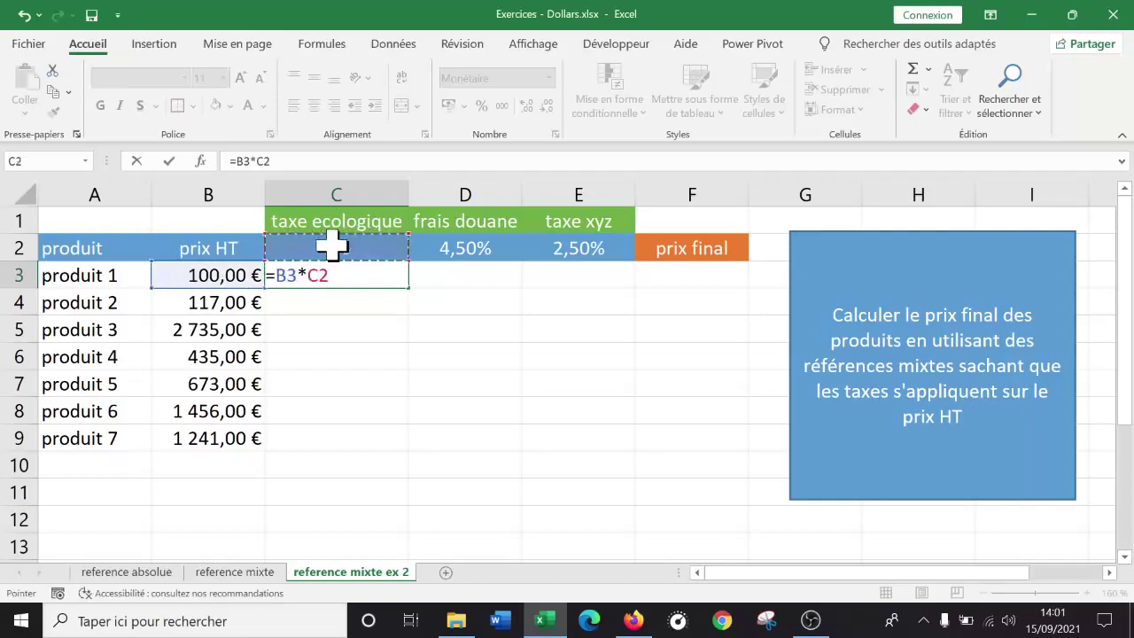
key(Return)
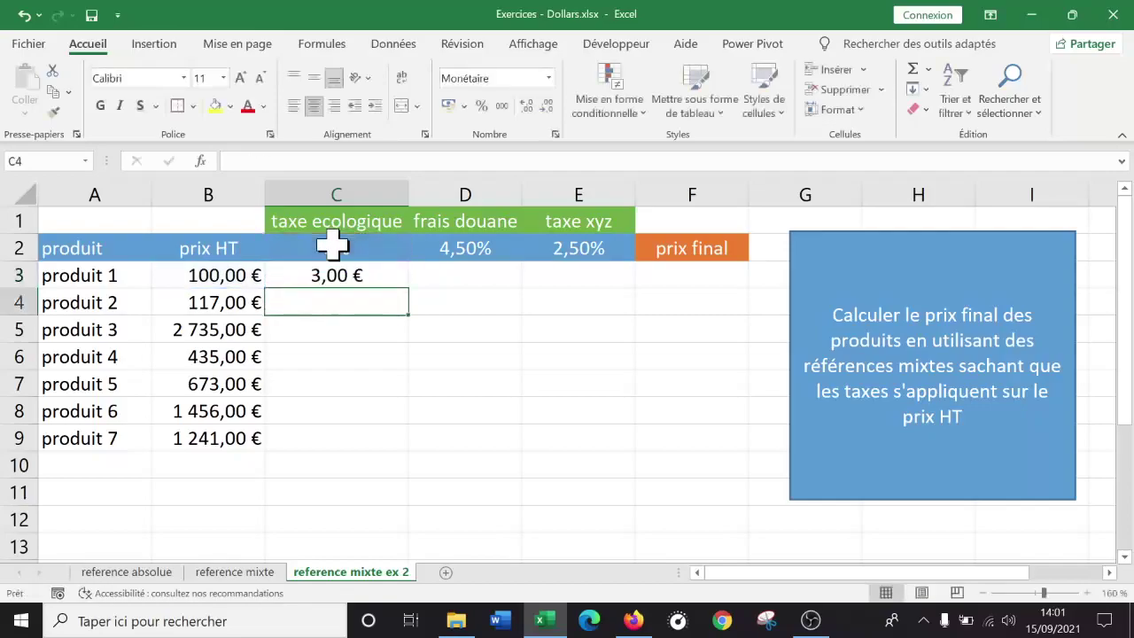
- Try filling the C3 formula across to E3 and check the references copied into D3 and E3
click(365, 274)
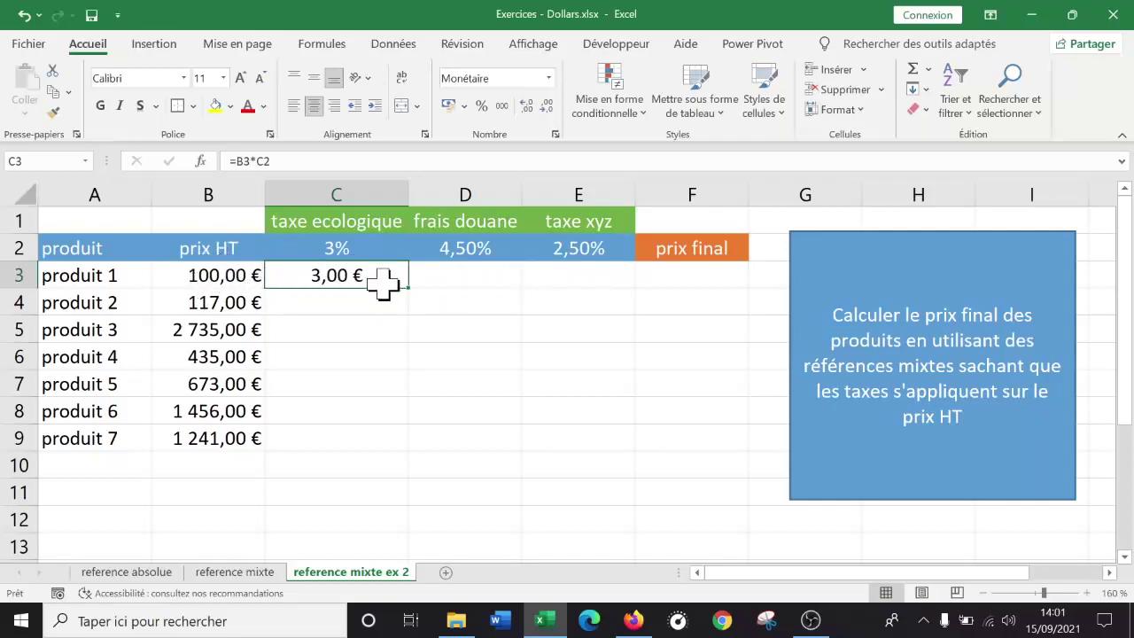
drag(408, 288, 608, 289)
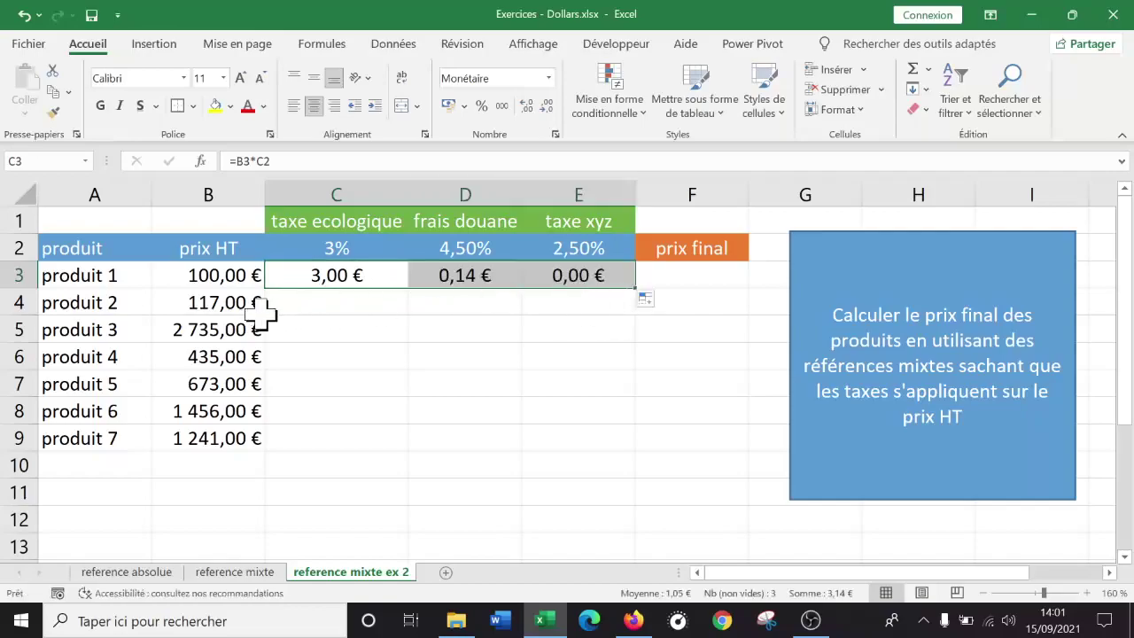
click(445, 276)
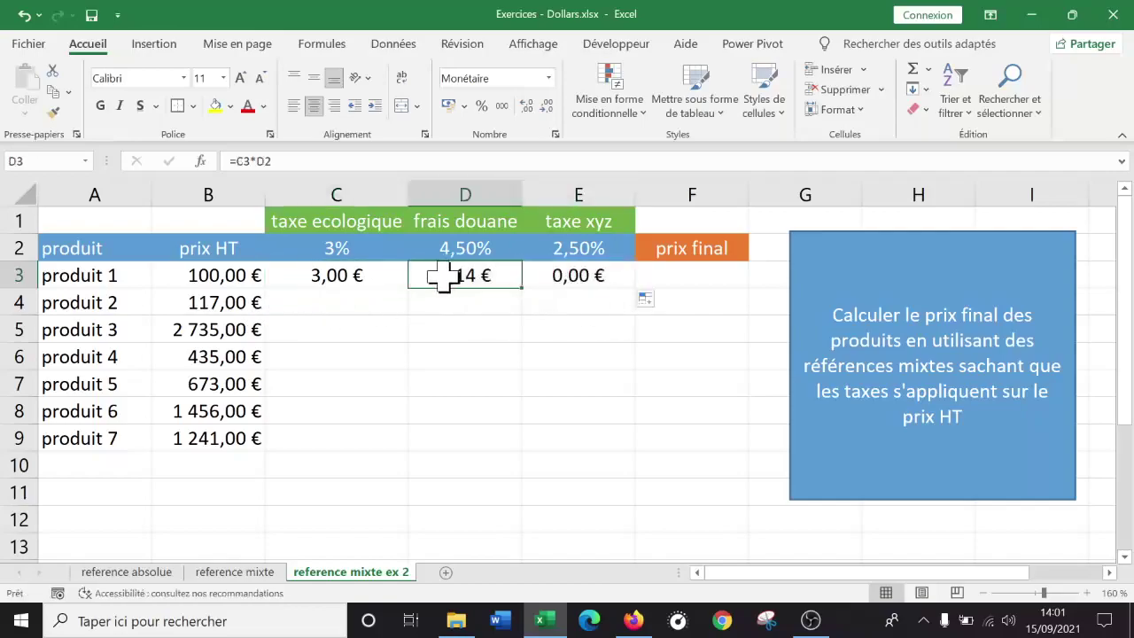
click(547, 278)
- Change the C3 formula to =$B3*C$2, locking the price column and the tax rate row
double_click(341, 274)
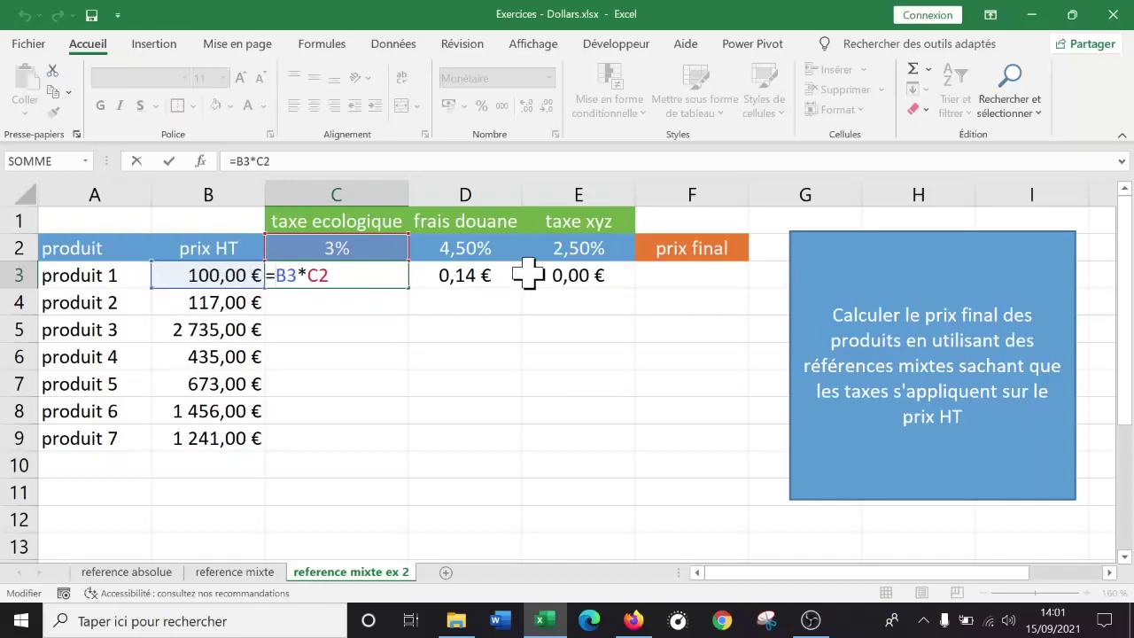
text($)
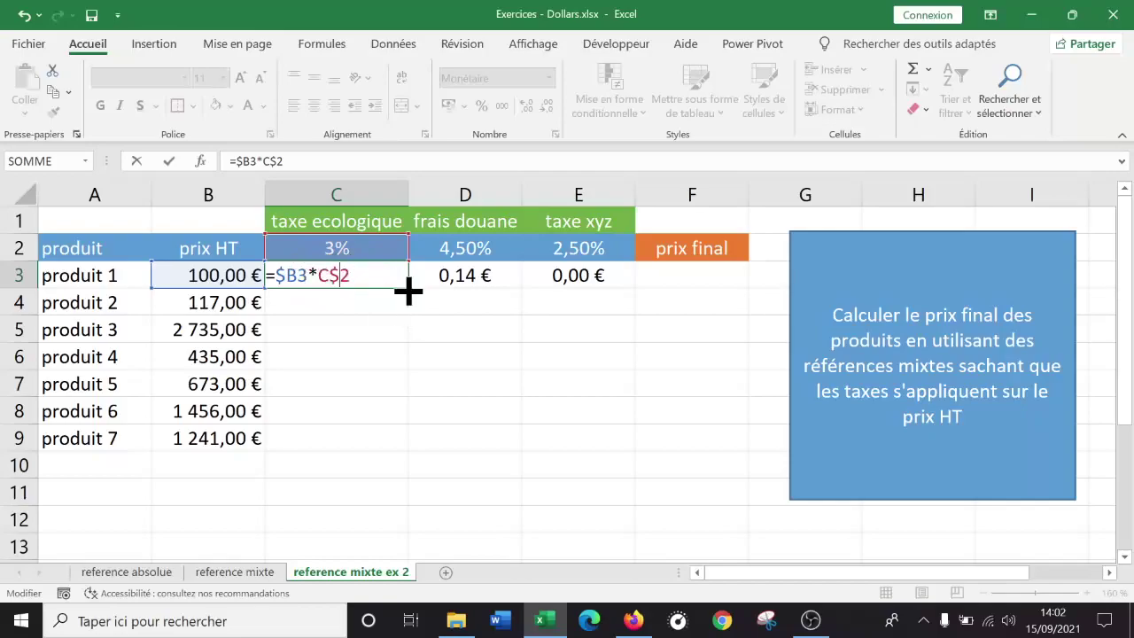
key(ctrl+Return)
- Fill the C3 formula across to E3 and down to row 9, and open C3 to check its references
drag(406, 289, 640, 289)
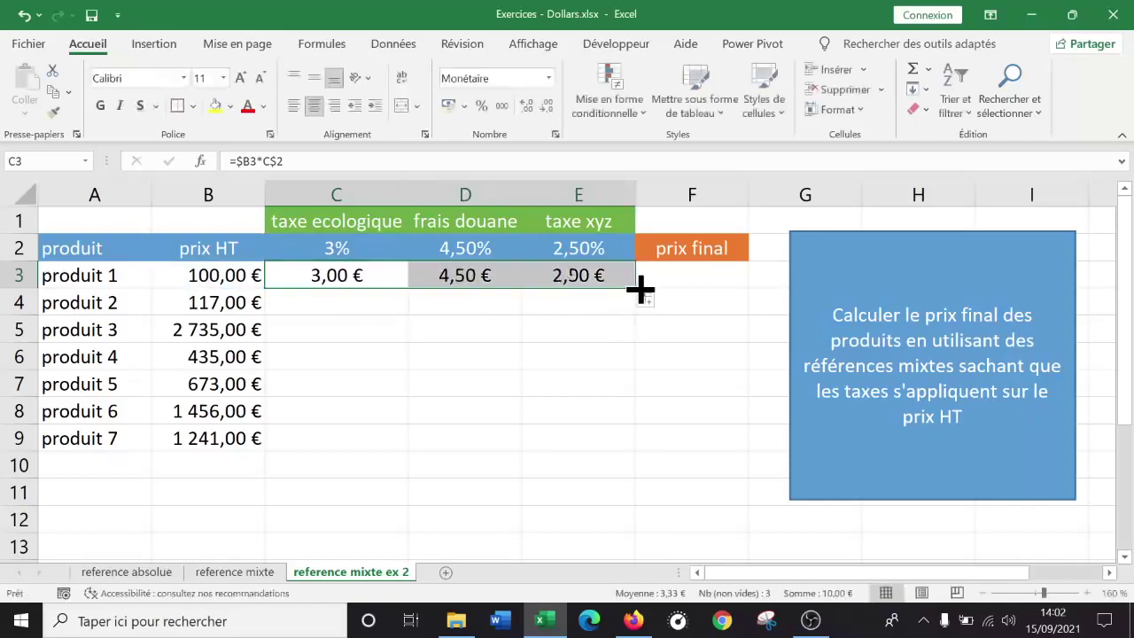
click(638, 283)
drag(362, 275, 608, 449)
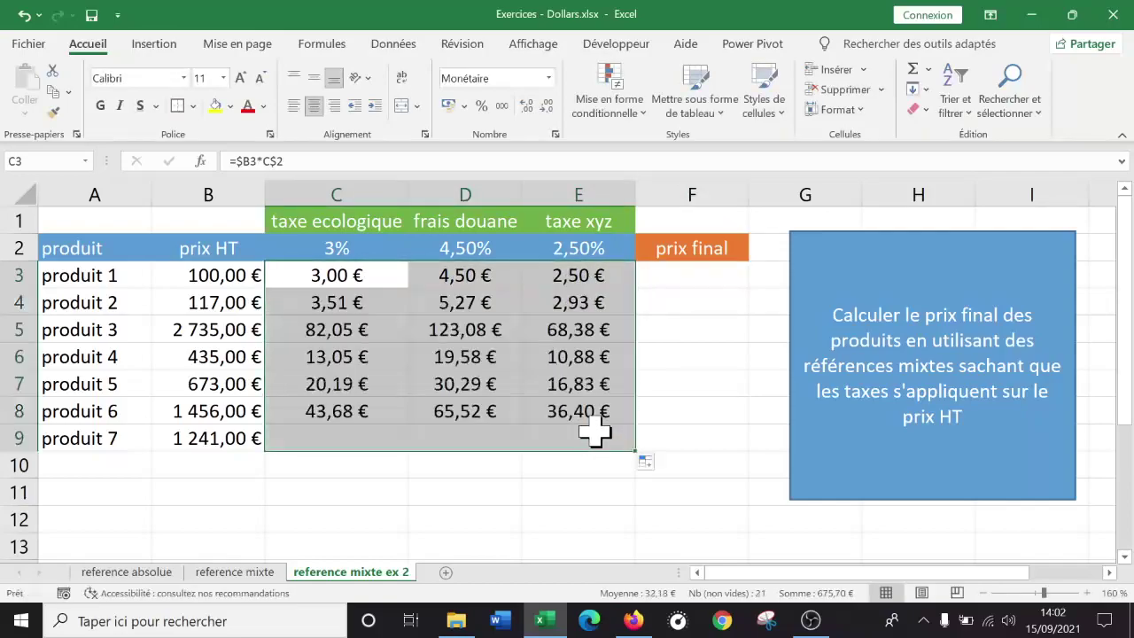
double_click(353, 275)
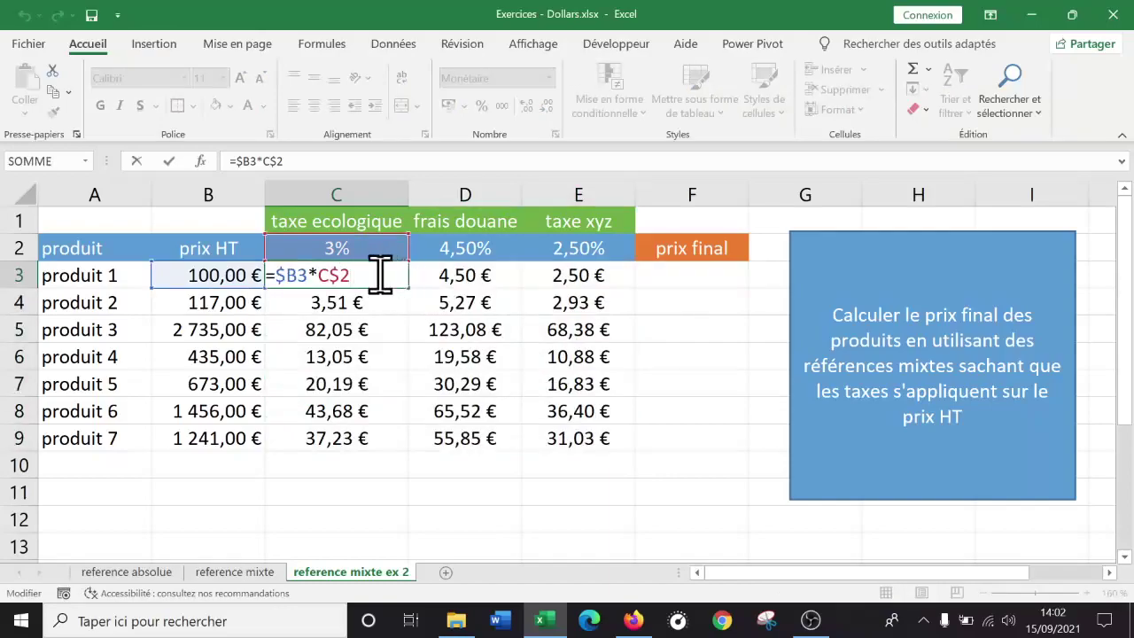